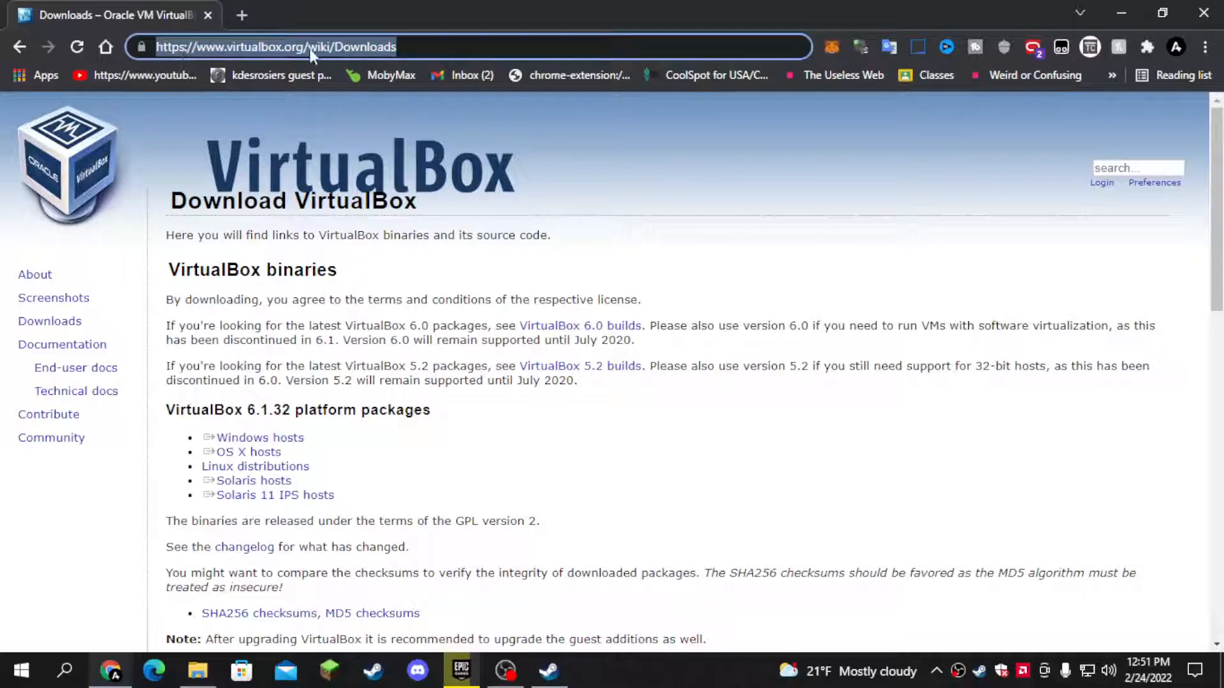
- Open the virtualbox.org home page and go to the VirtualBox 6.1 download page
left_click(311, 183)
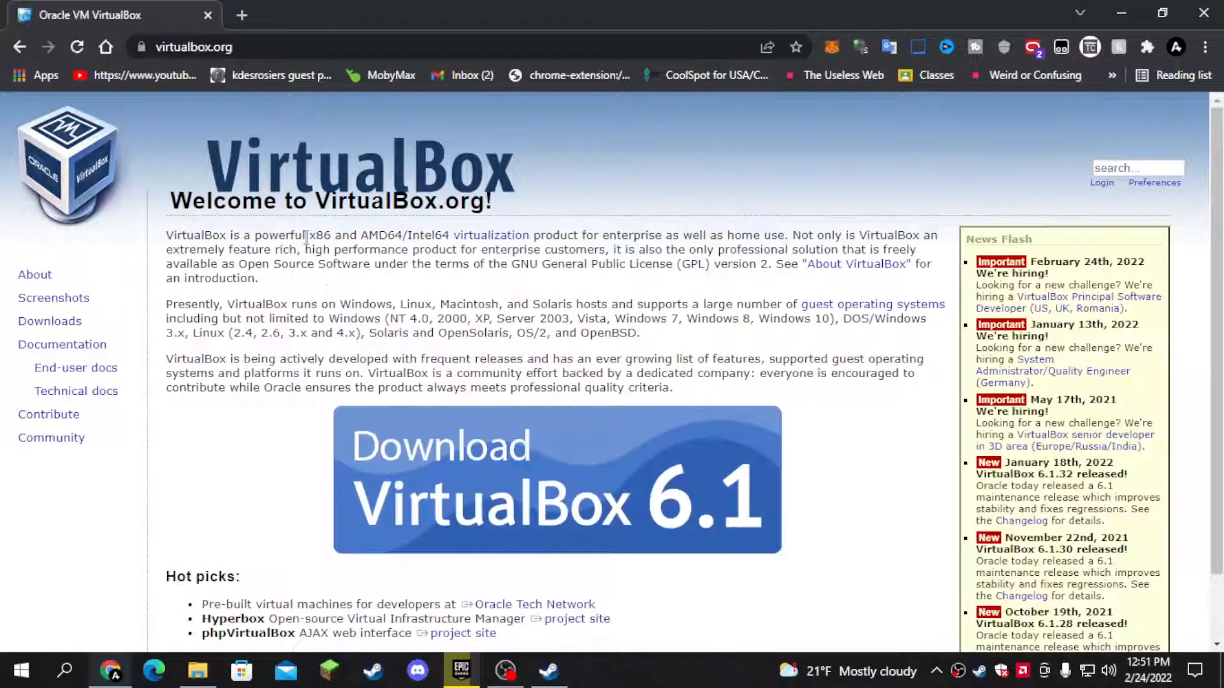
scroll(534, 386, "down", 2)
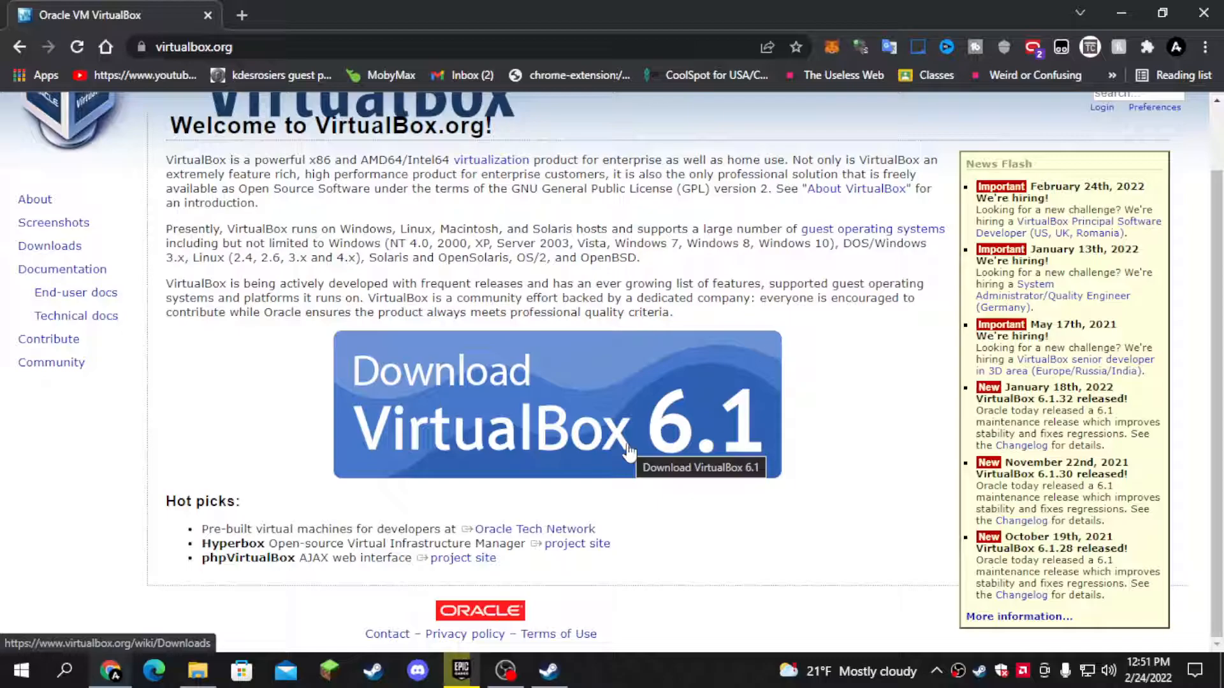
left_click(527, 424)
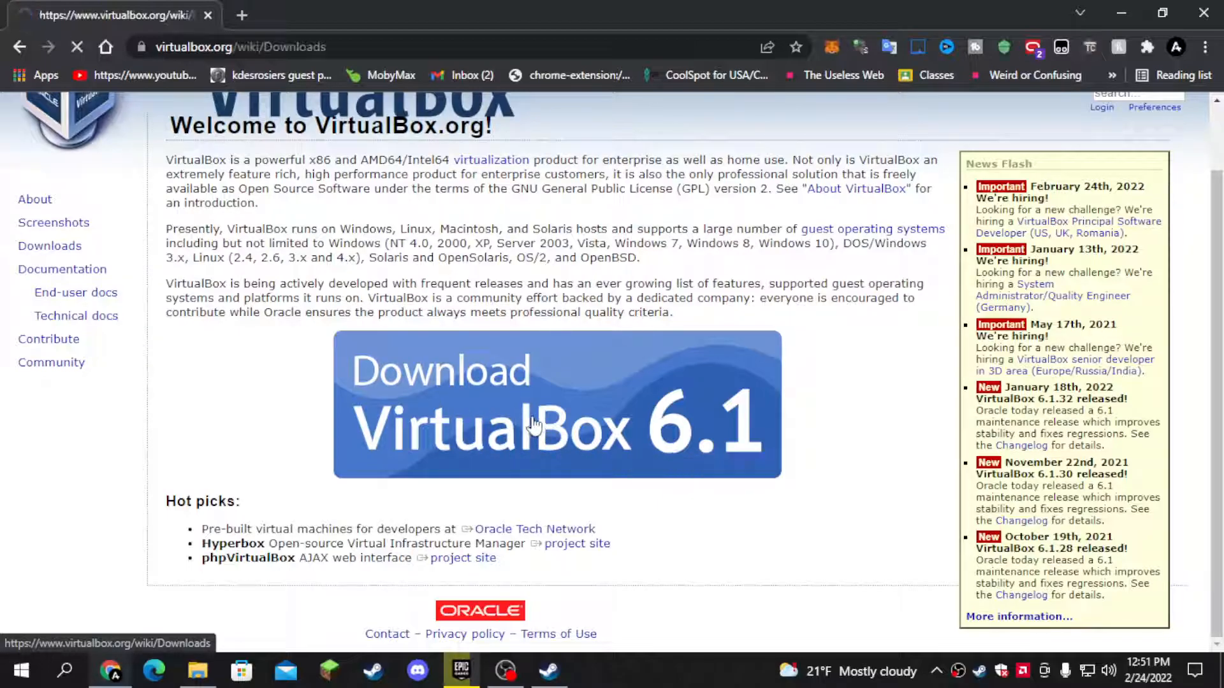
scroll(349, 438, "down", 2)
scroll(349, 438, "up", 2)
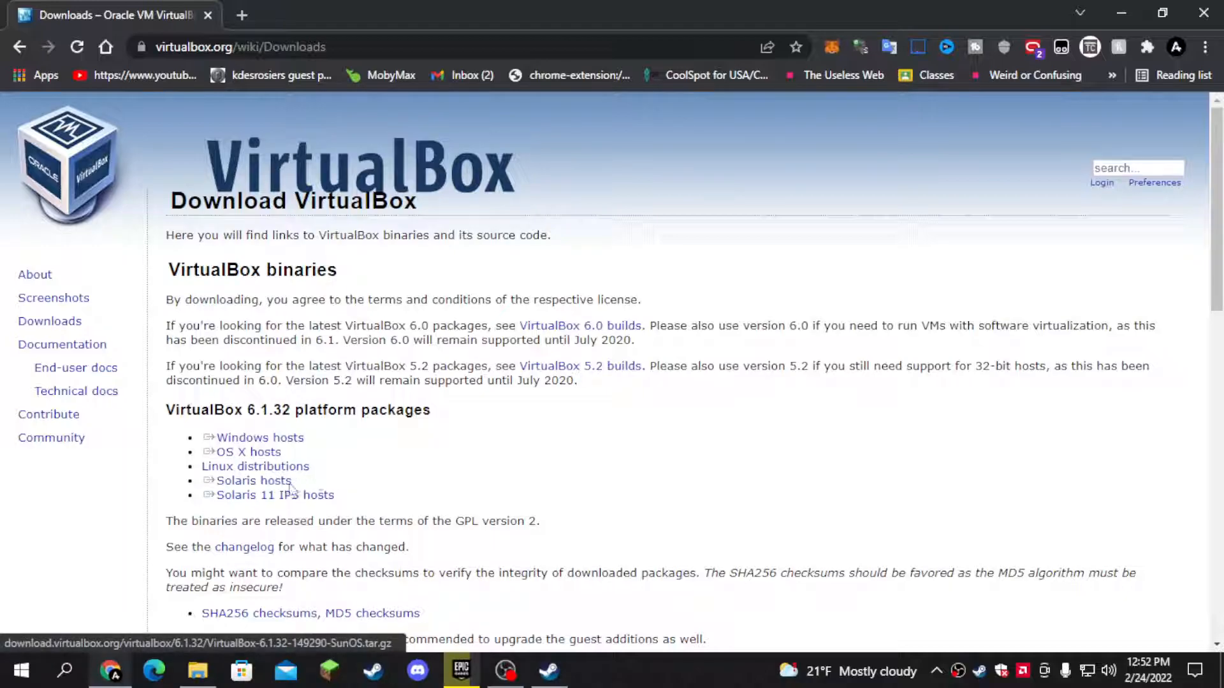
- Download the VirtualBox 6.1.32 package for Windows hosts to the Downloads folder, skipping the duplicate download
left_click(264, 440)
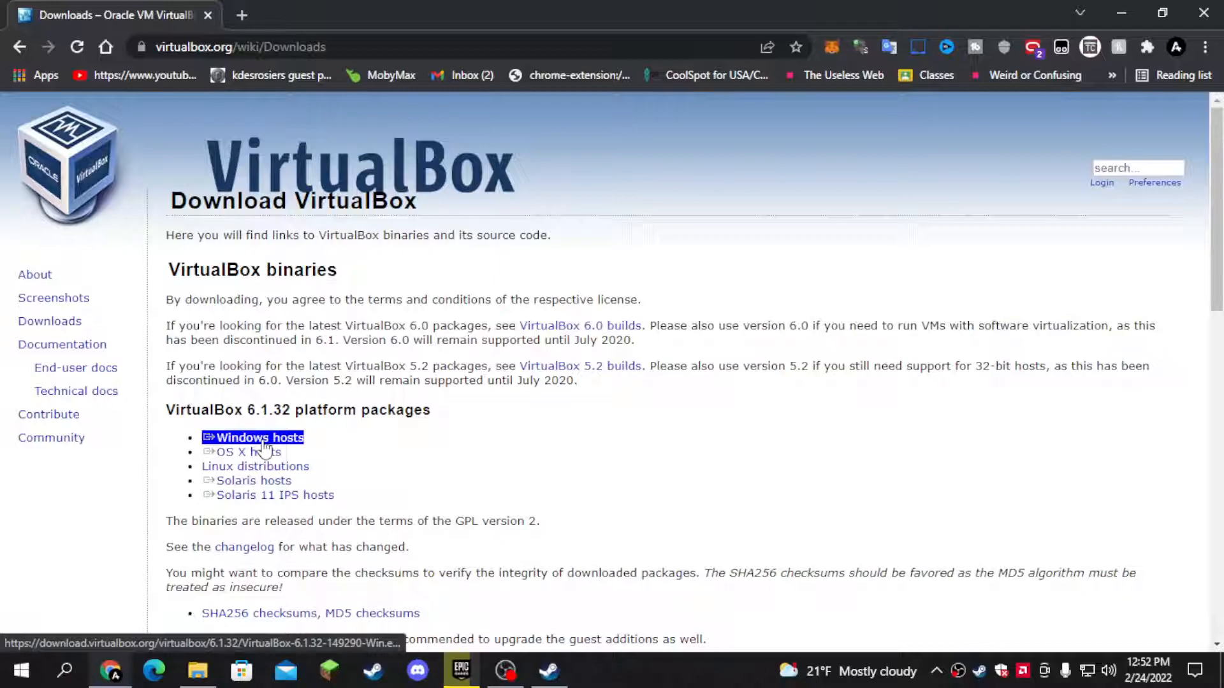
left_click(280, 445)
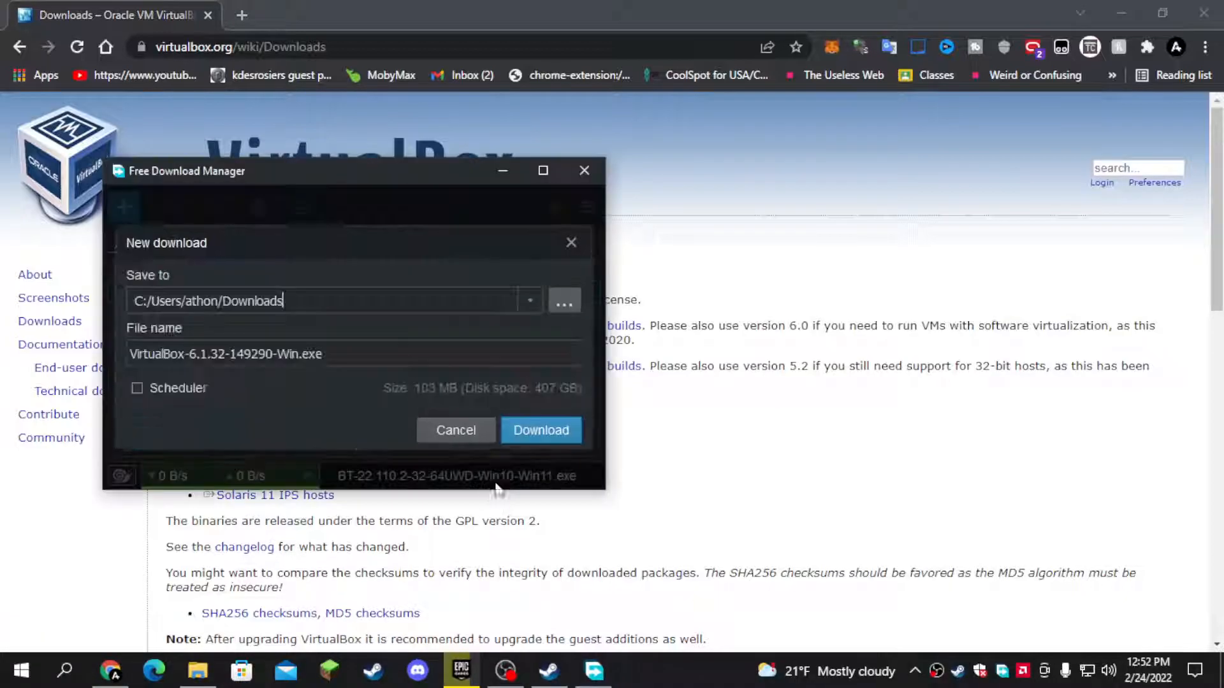
left_click(550, 440)
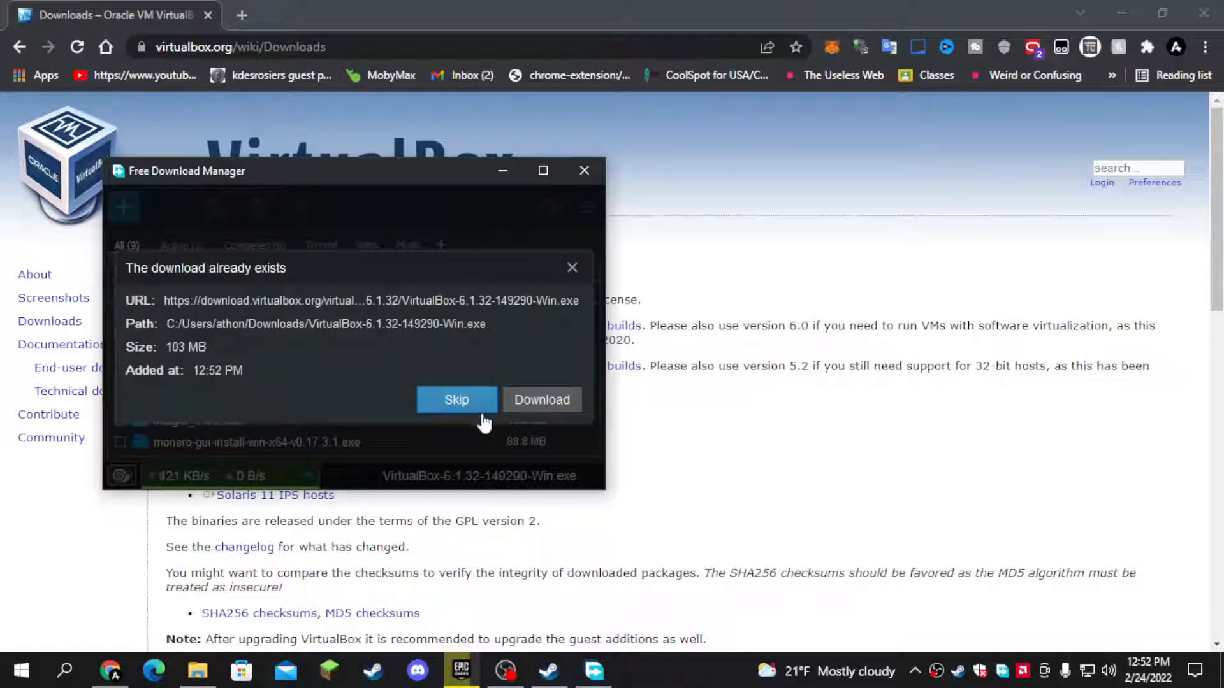
left_click(490, 408)
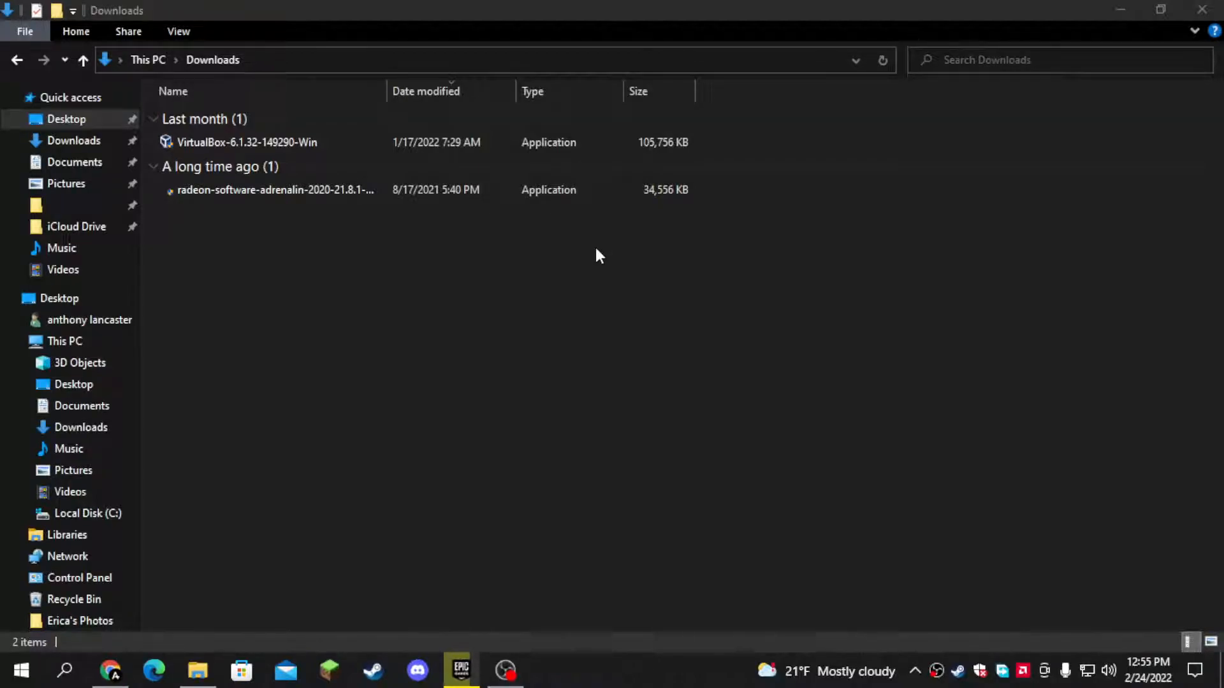
- Run the VirtualBox-6.1.32-149290-Win installer from File Explorer and accept the default features and install location
double_click(500, 143)
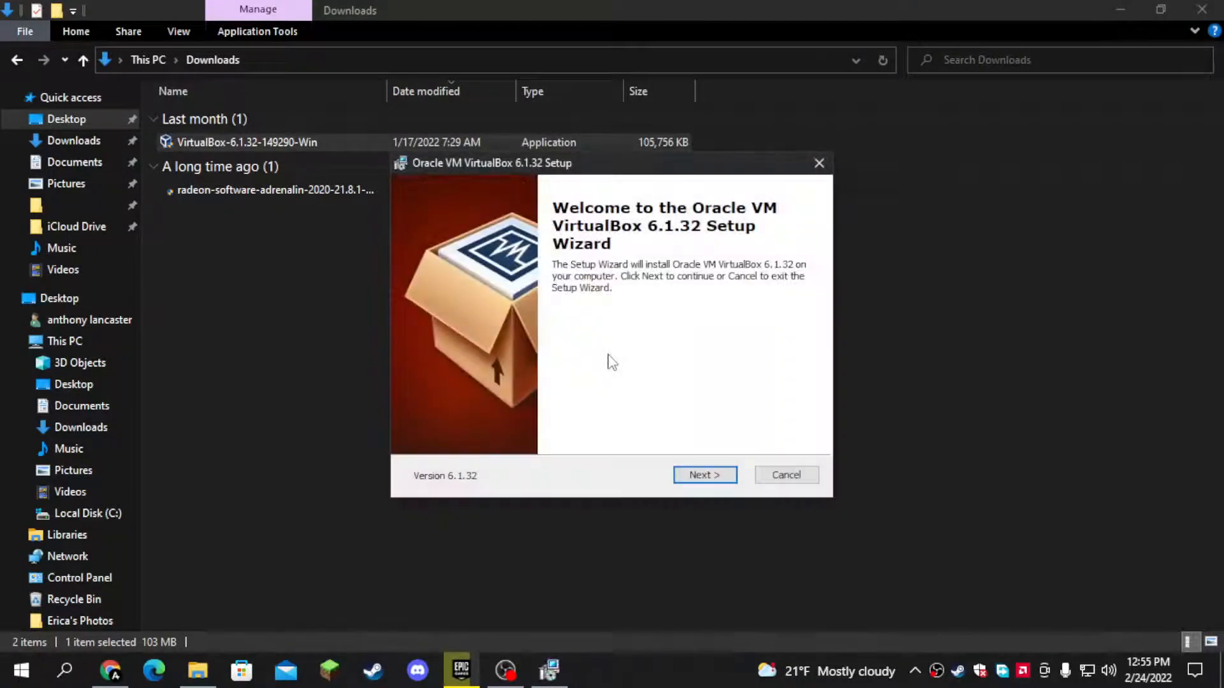
left_click(697, 474)
left_click_drag(558, 383, 524, 390)
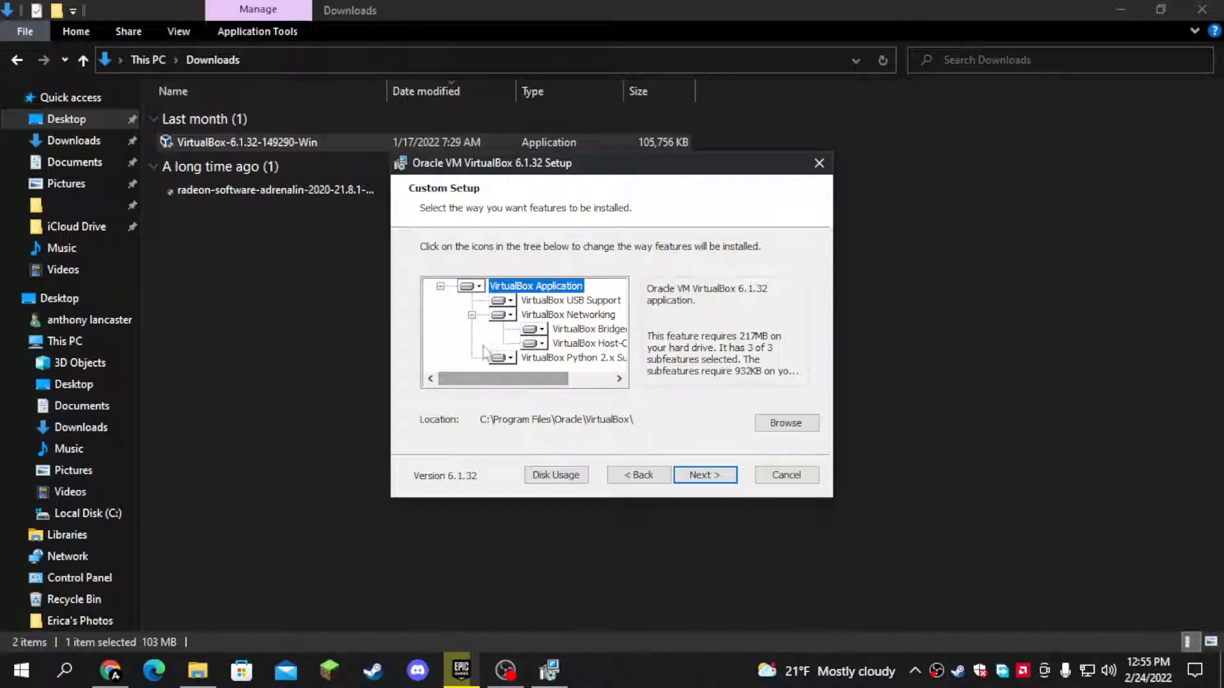
left_click(501, 315)
left_click(502, 316)
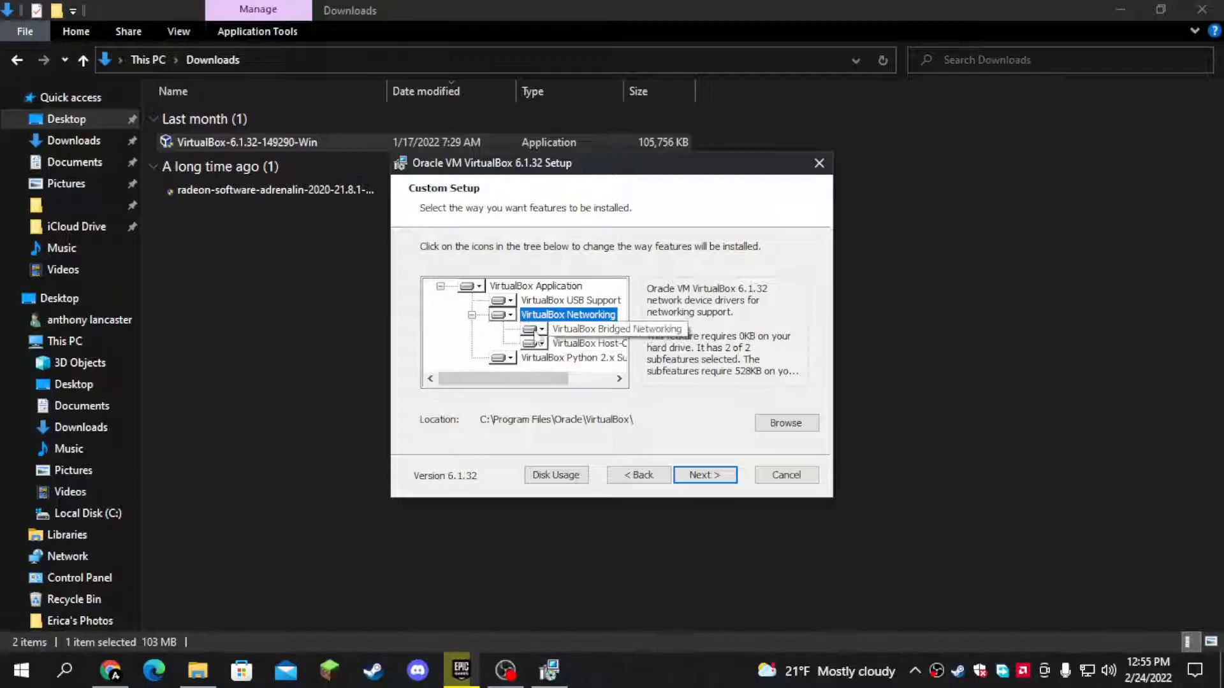
left_click(698, 478)
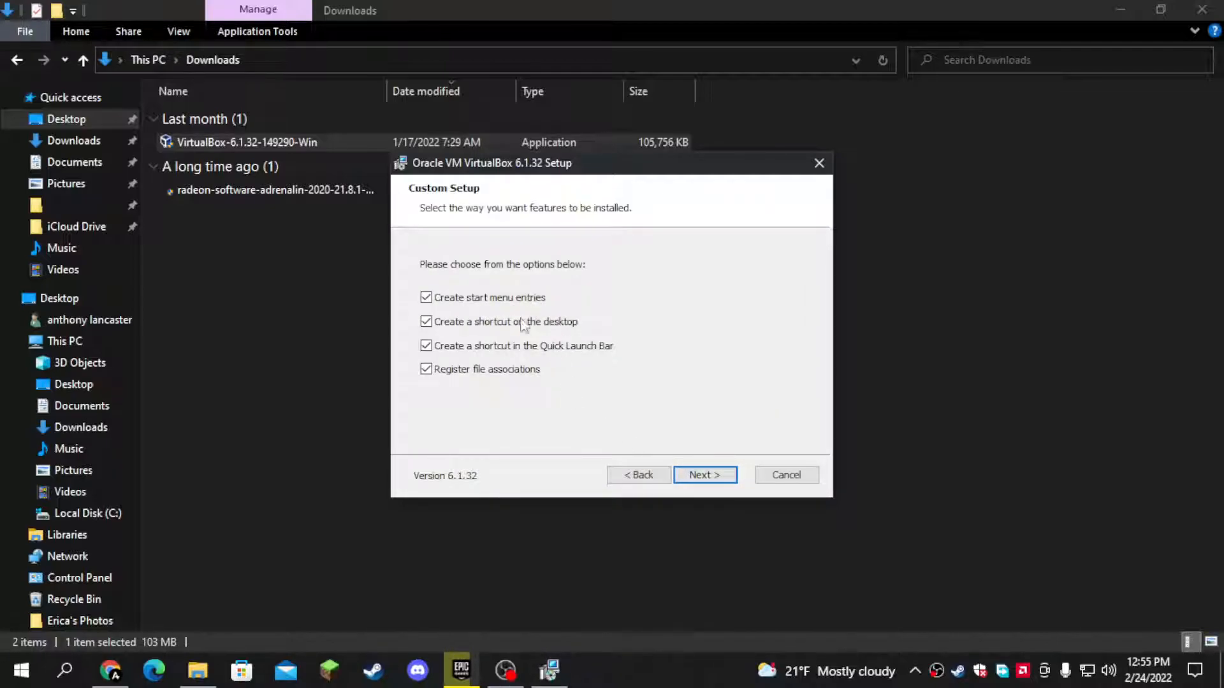
left_click(705, 476)
left_click(705, 476)
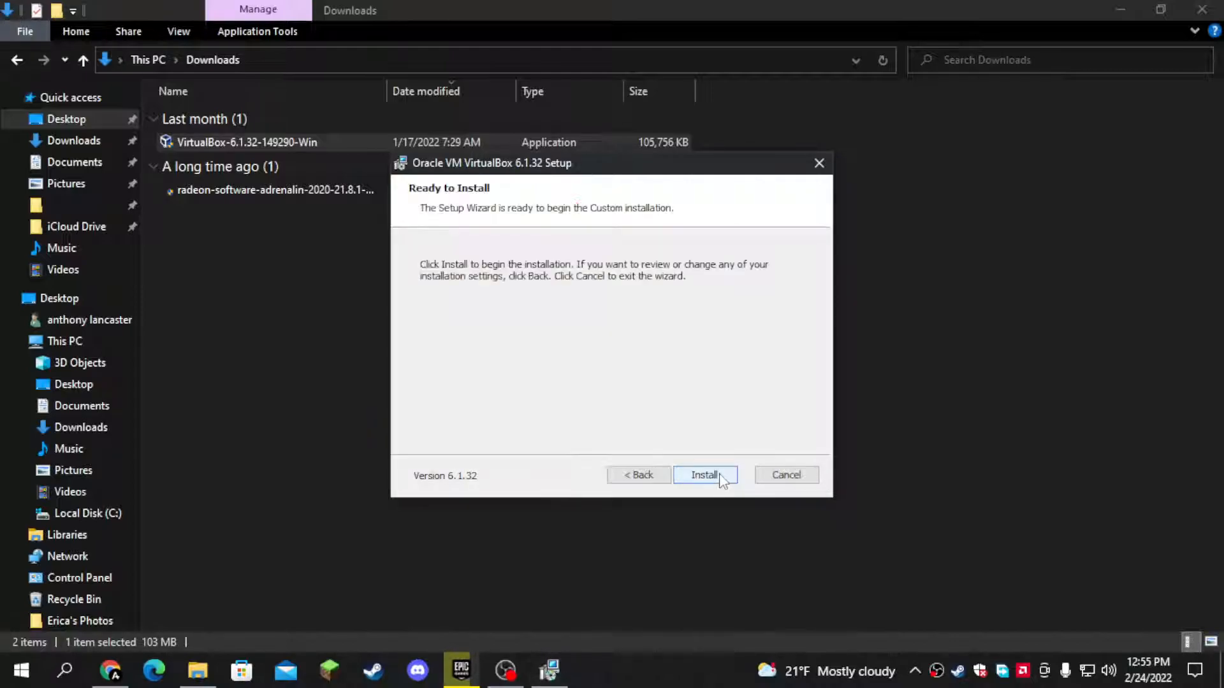
left_click(705, 476)
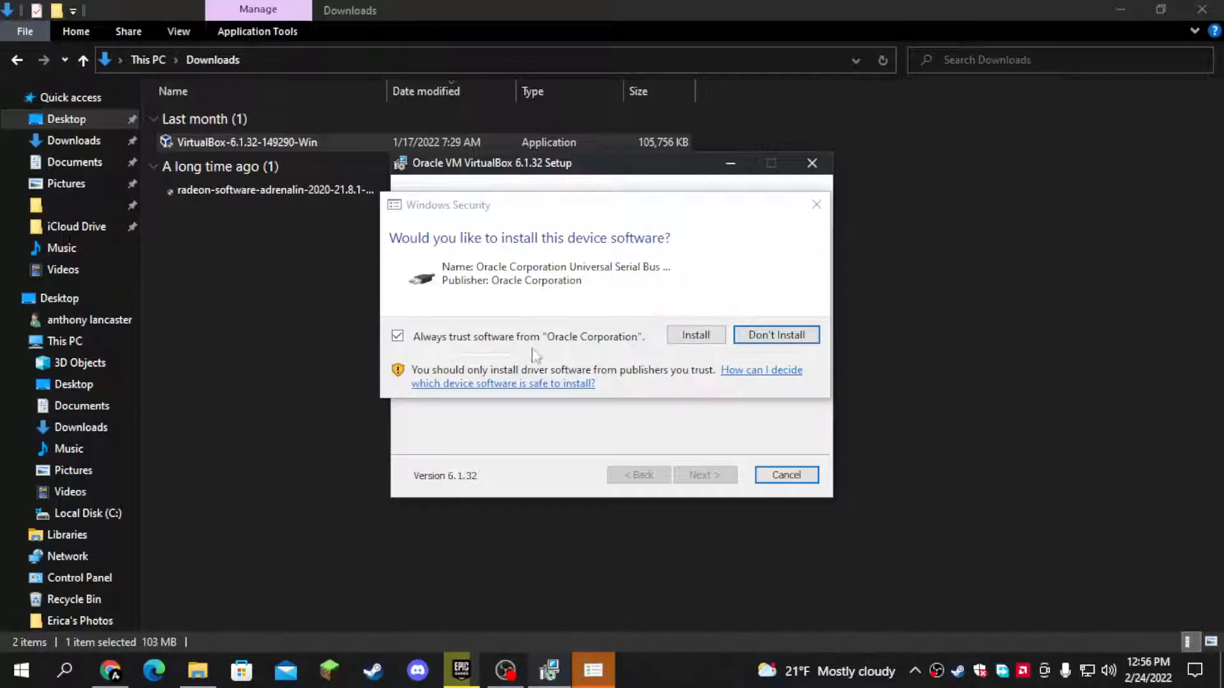
left_click(690, 340)
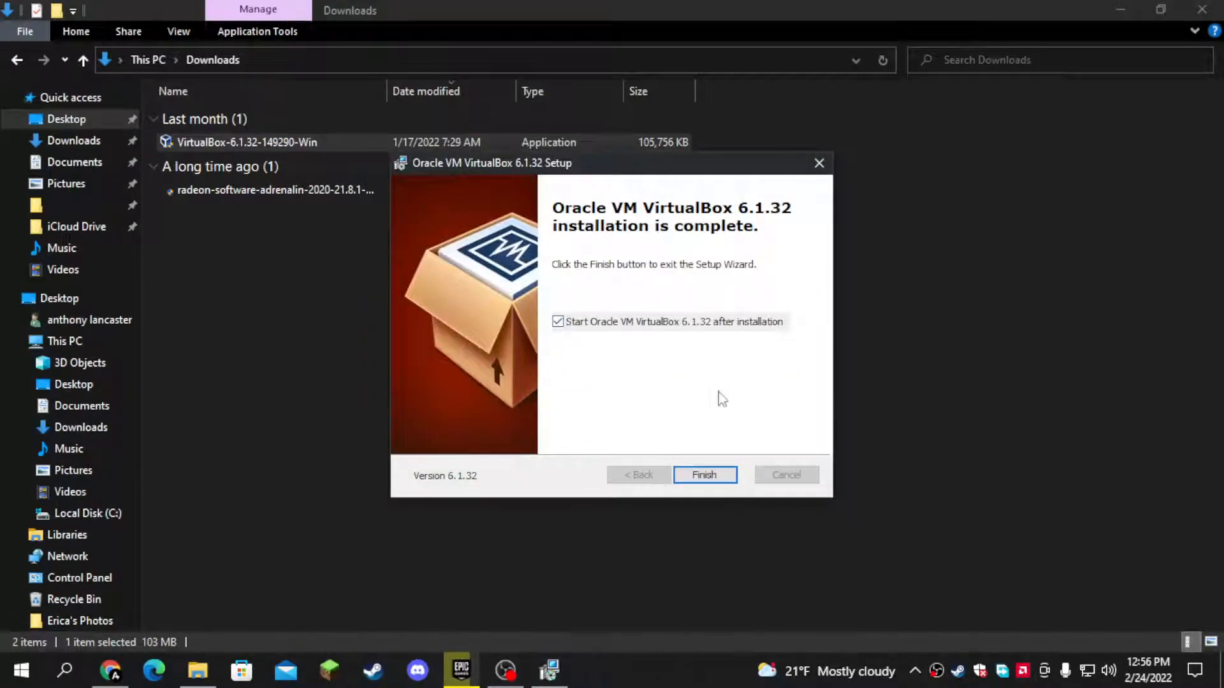
left_click(717, 474)
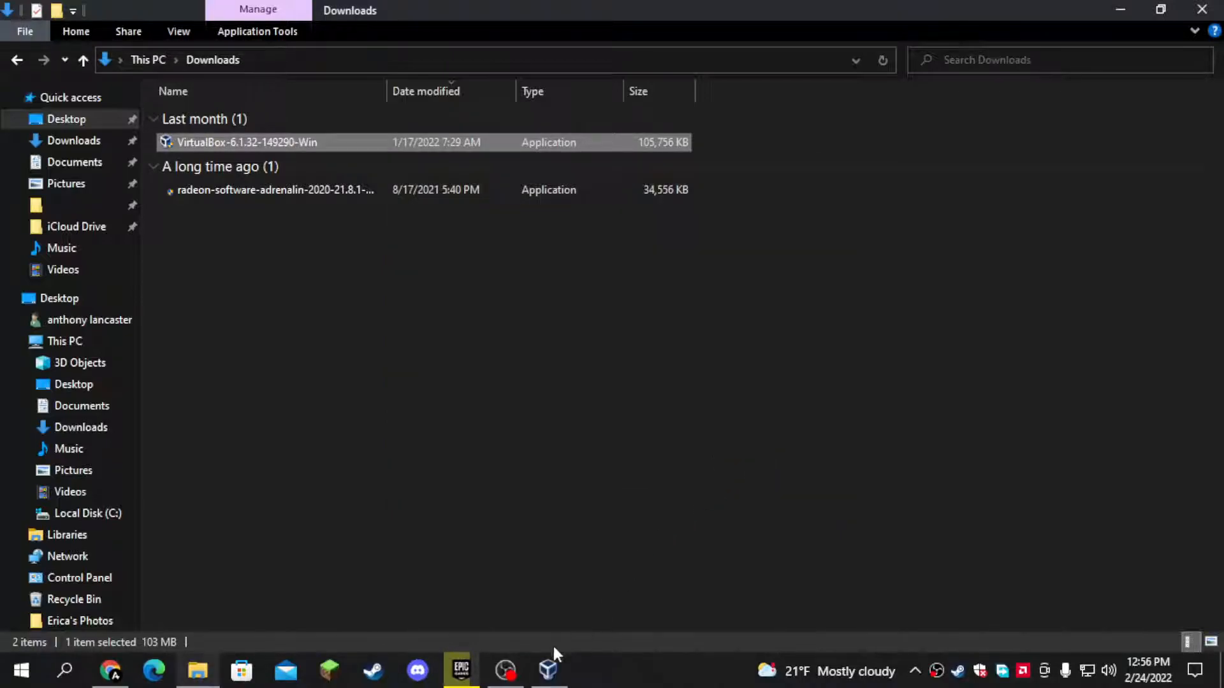
double_click(859, 176)
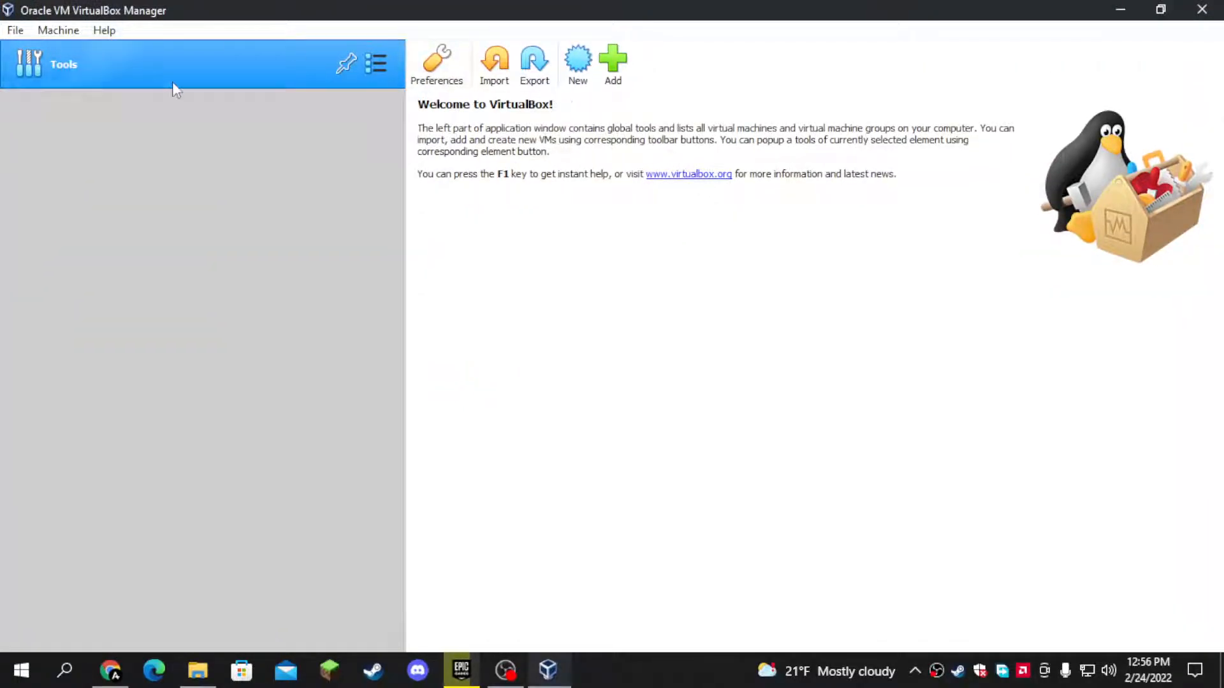
left_click_drag(11, 19, 11, 27)
left_click(13, 37)
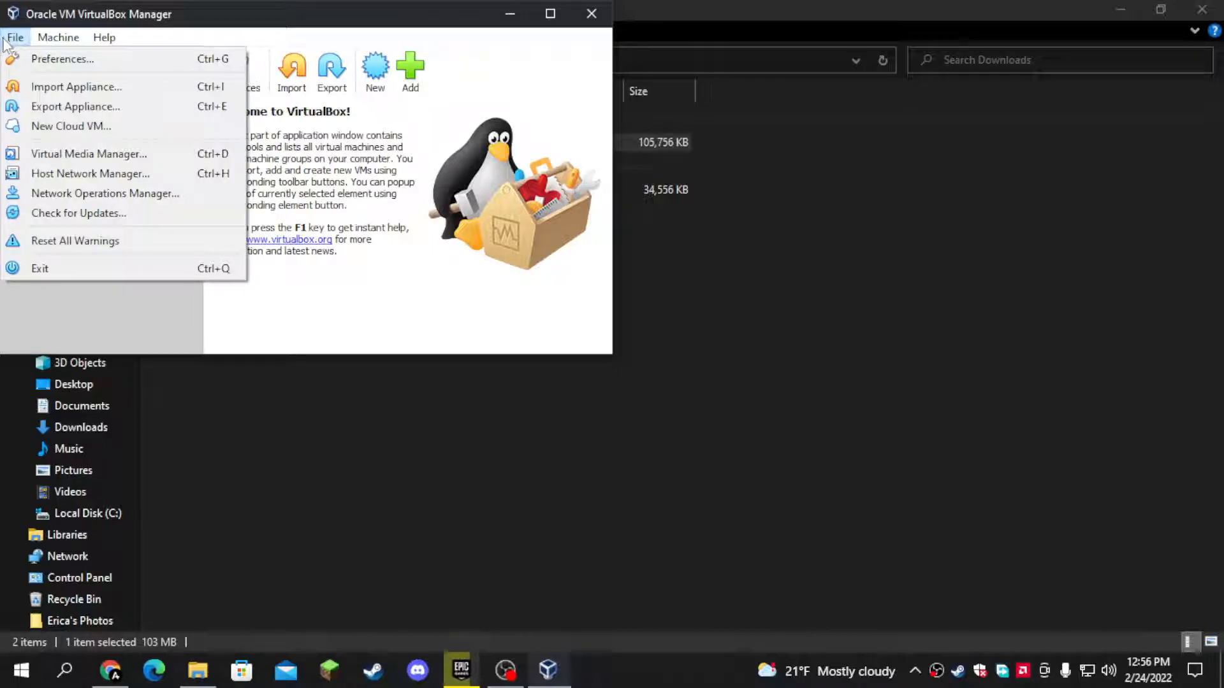
left_click(105, 193)
left_click(507, 153)
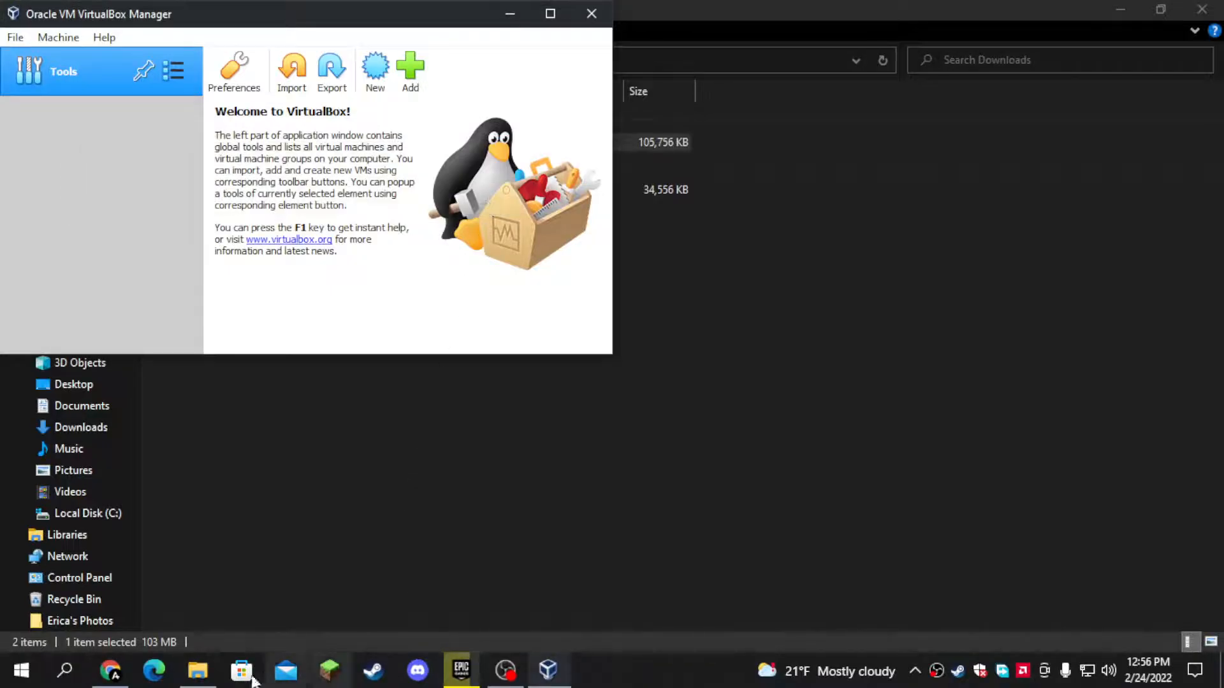
- Switch to Chrome and download the VirtualBox 6.1.32 Extension Pack for all supported platforms to the Downloads folder
left_click(109, 670)
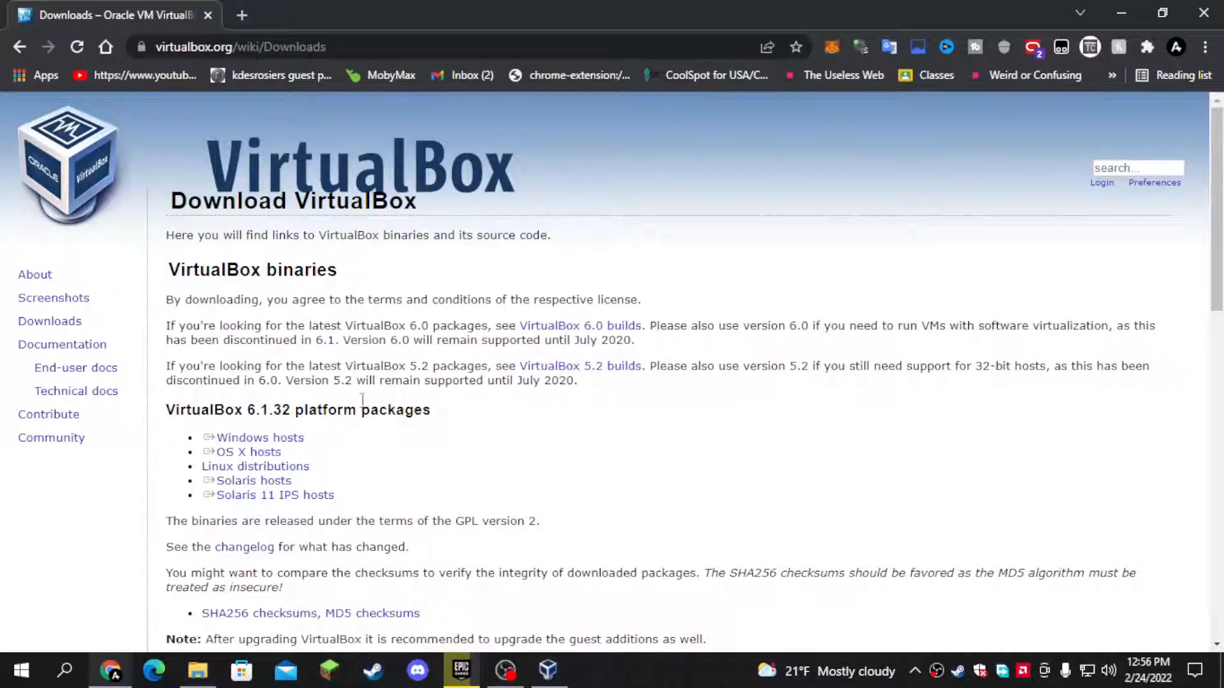
scroll(398, 376, "down", 1)
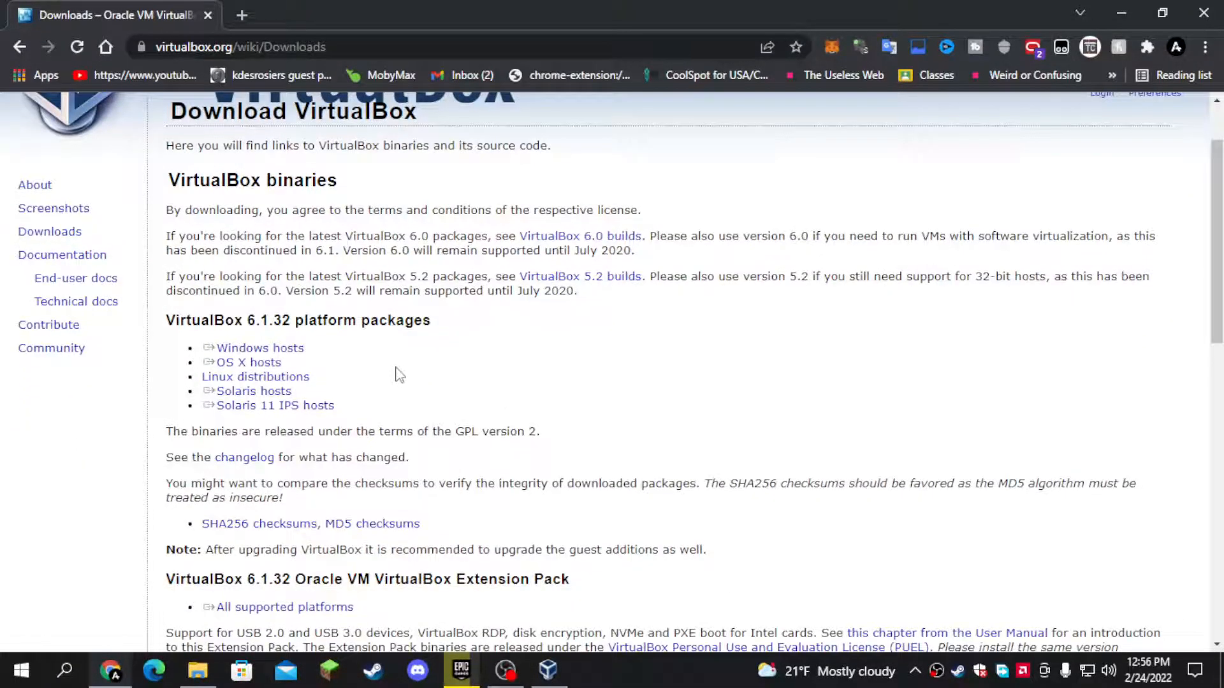
scroll(398, 376, "down", 1)
scroll(465, 464, "down", 2)
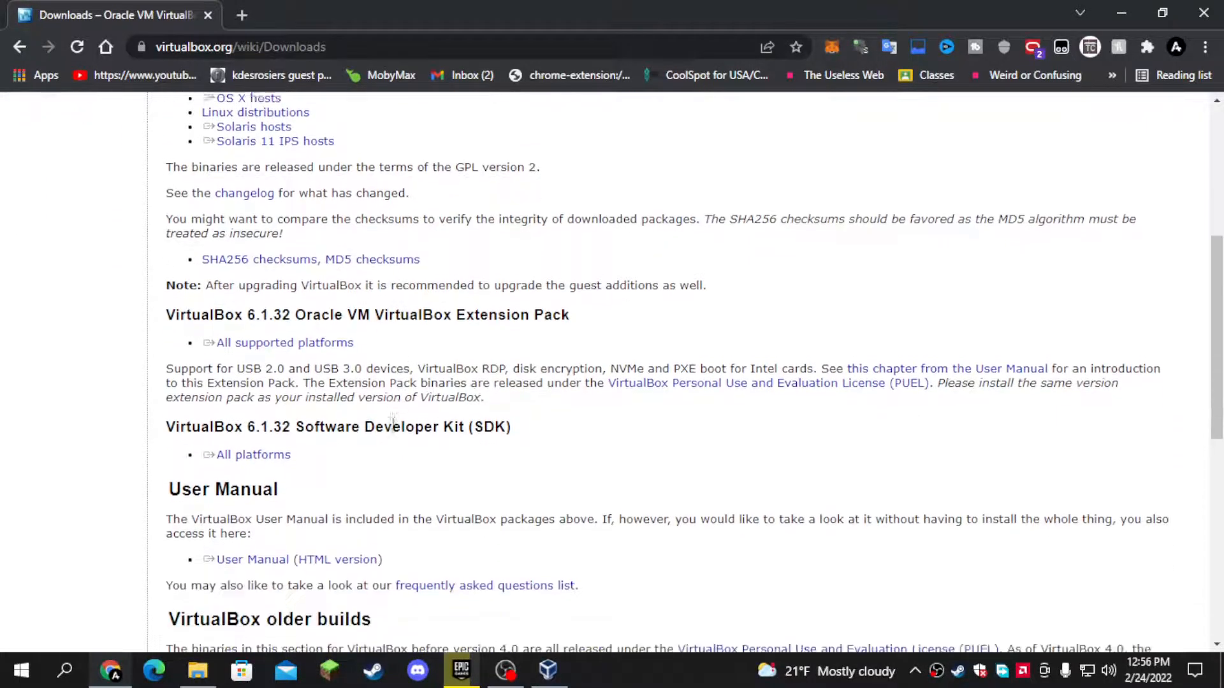
left_click_drag(297, 312, 557, 311)
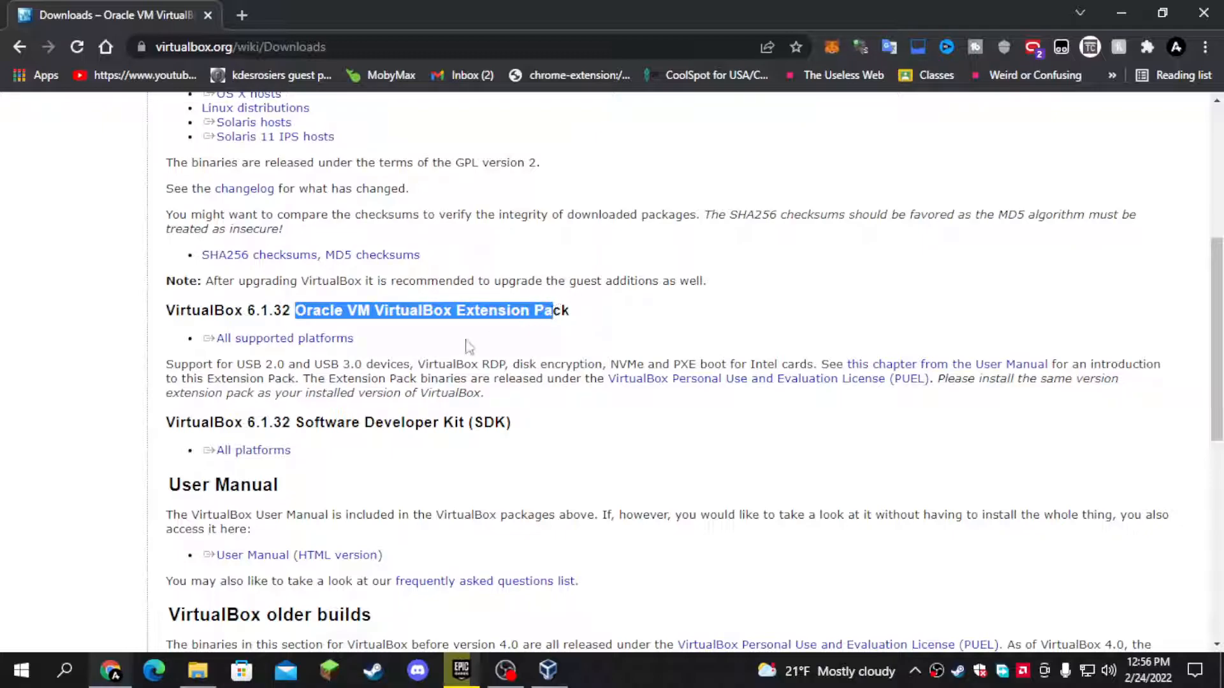
left_click(300, 338)
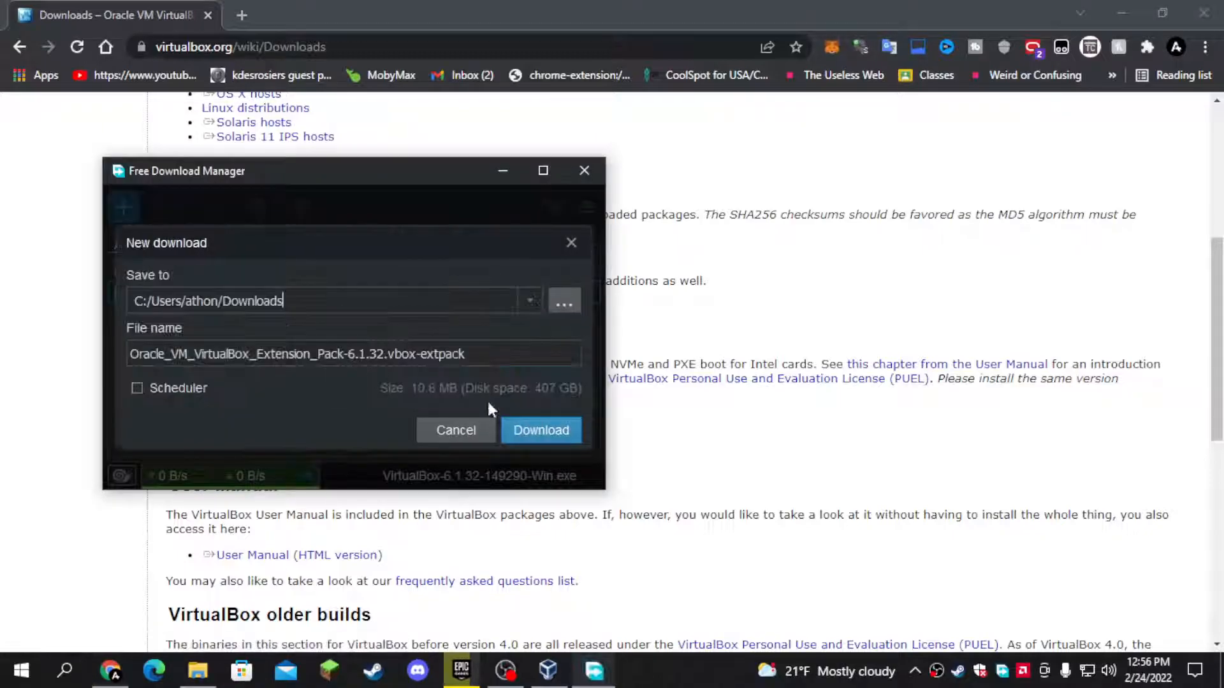
left_click(541, 431)
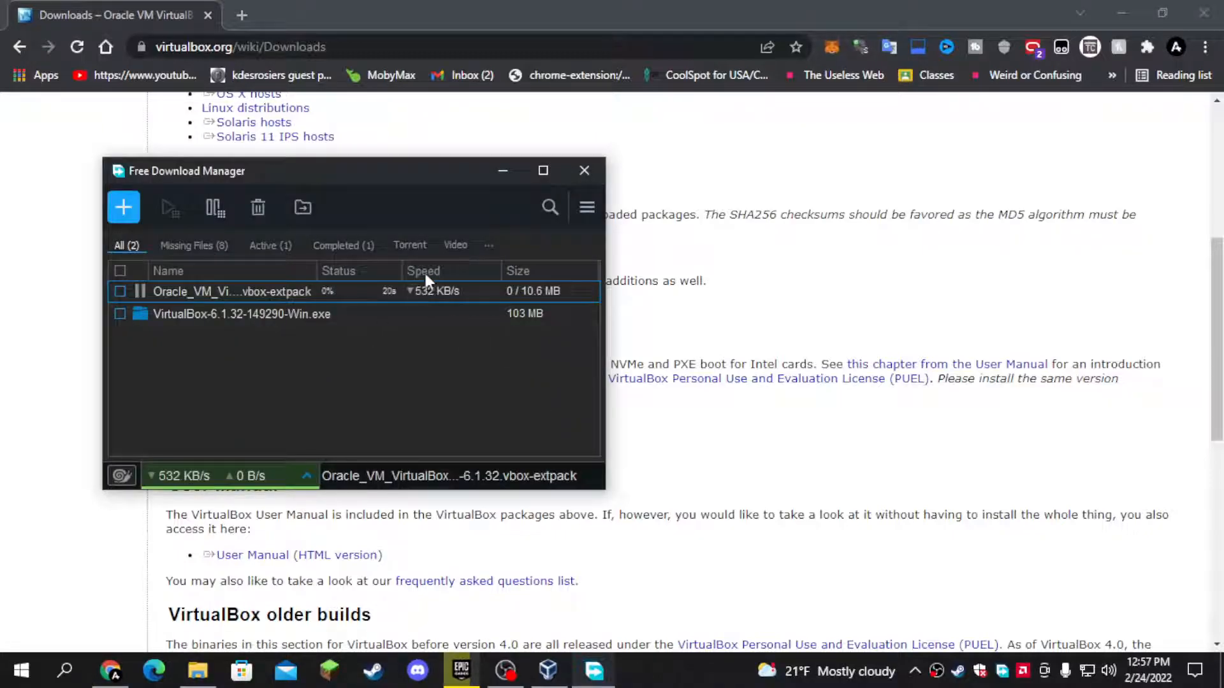
left_click(503, 171)
- Download the VirtualBox 6.1.32 Software Developer Kit for all platforms to the Downloads folder
scroll(496, 446, "down", 2)
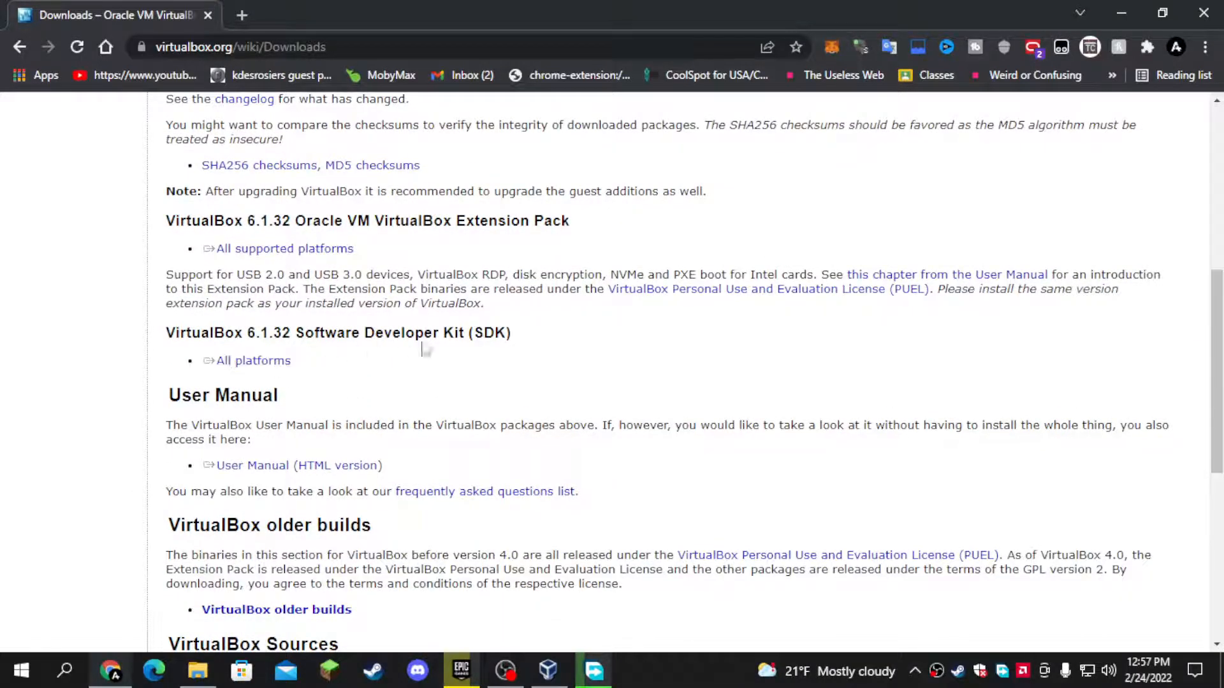
left_click(273, 361)
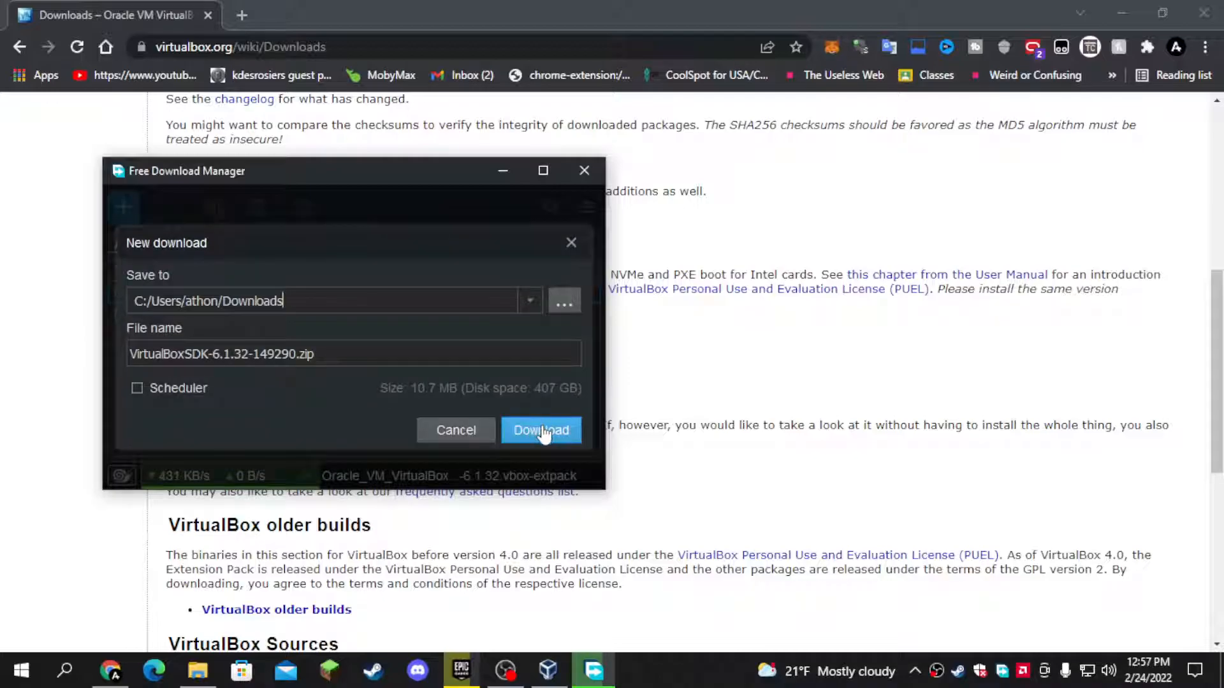
left_click(542, 428)
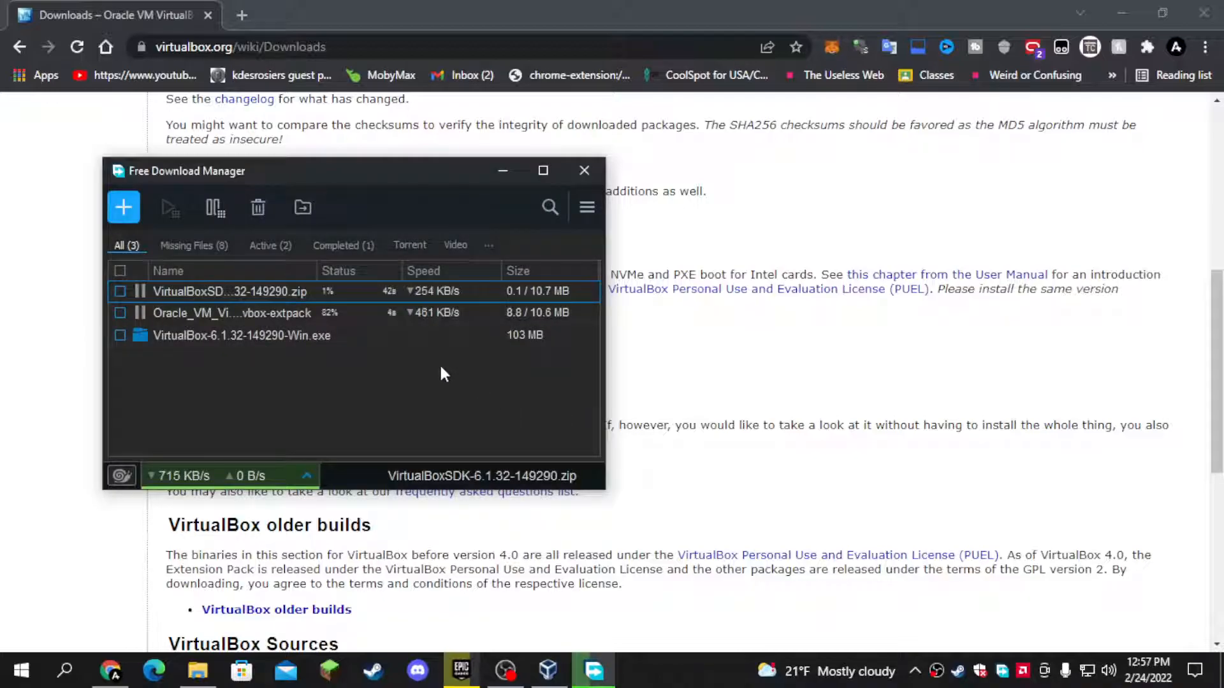
left_click(503, 171)
scroll(480, 458, "down", 3)
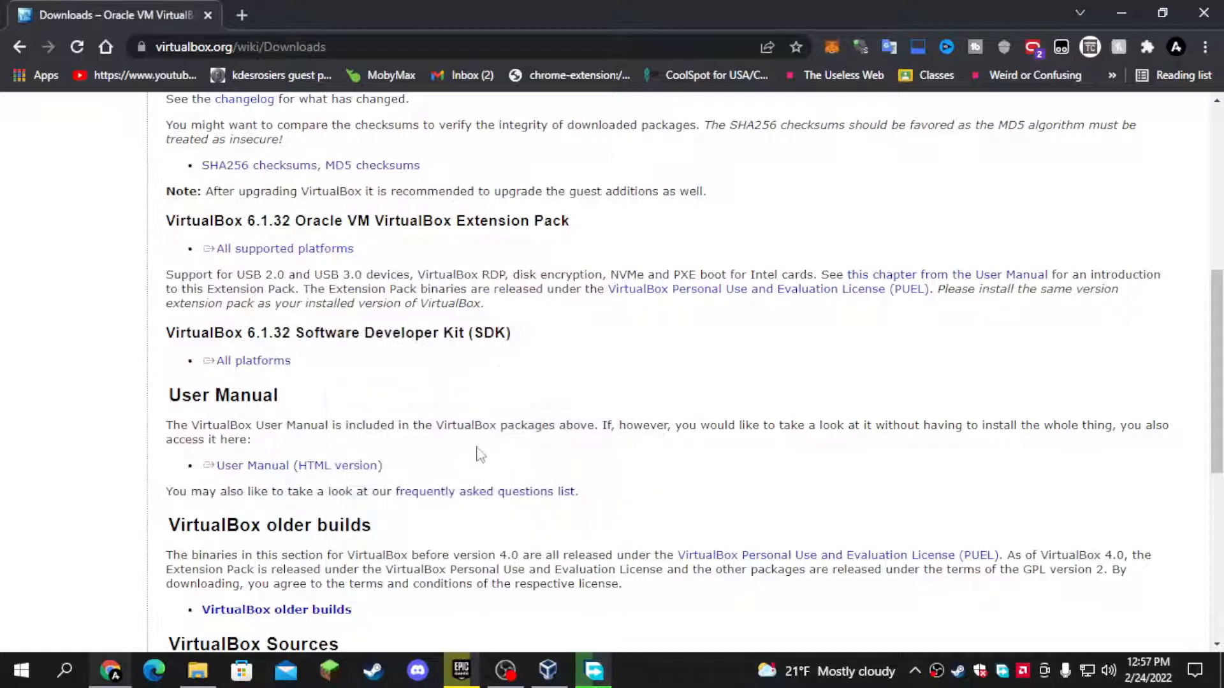
scroll(480, 458, "up", 7)
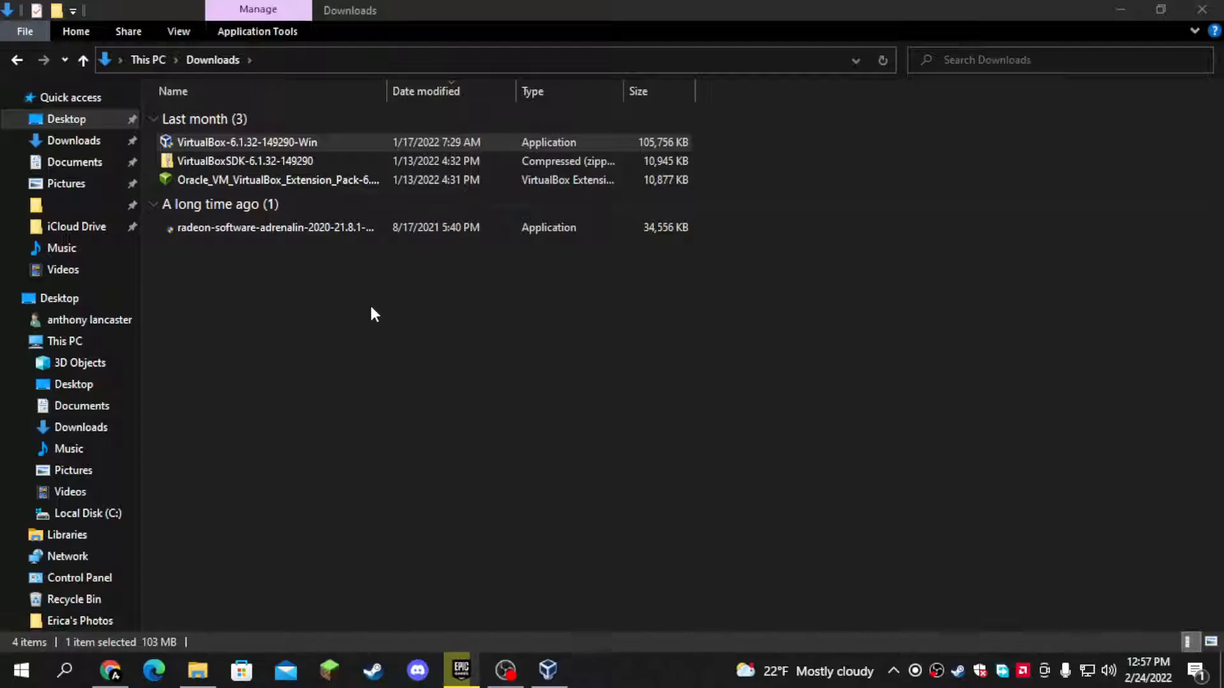
- Install the Oracle VM VirtualBox Extension Pack from the Downloads folder in File Explorer, agreeing to its license
left_click(76, 143)
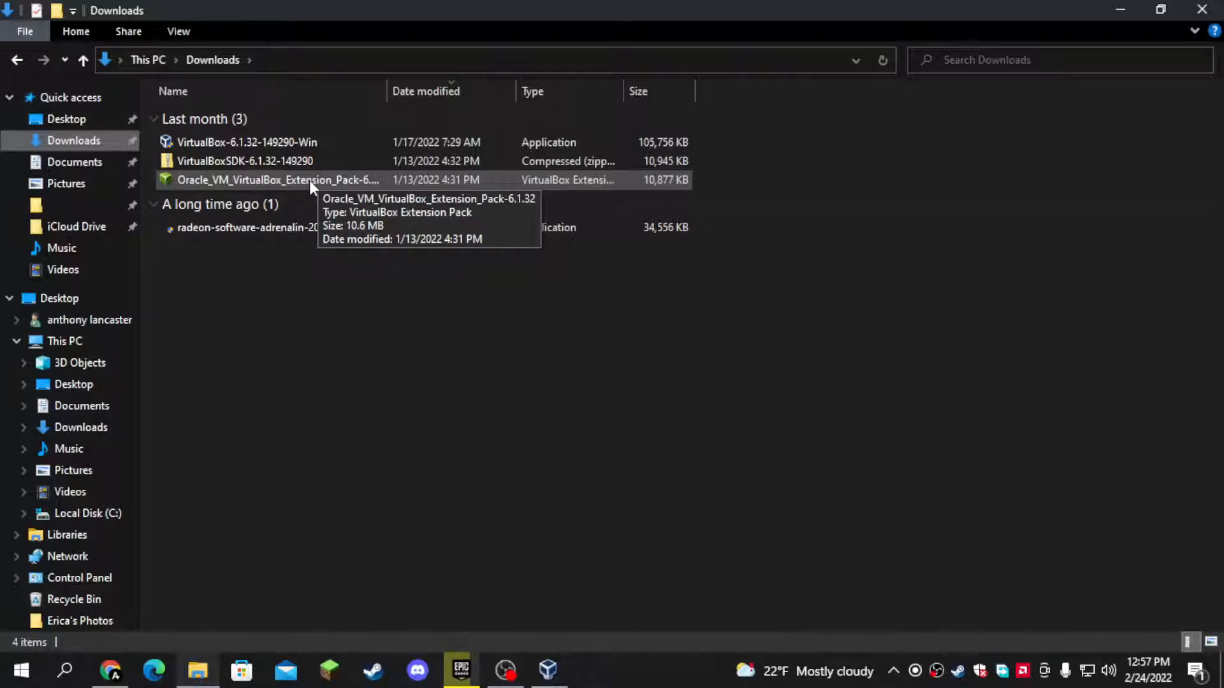
double_click(347, 181)
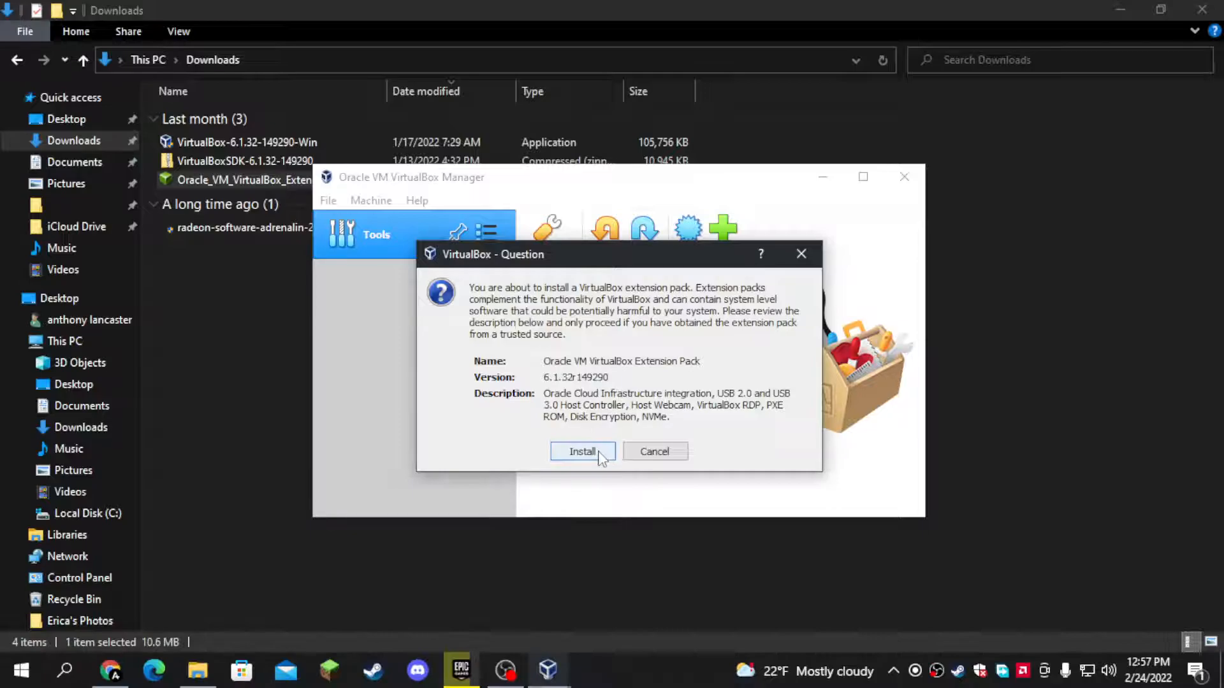
left_click(599, 456)
scroll(623, 470, "down", 15)
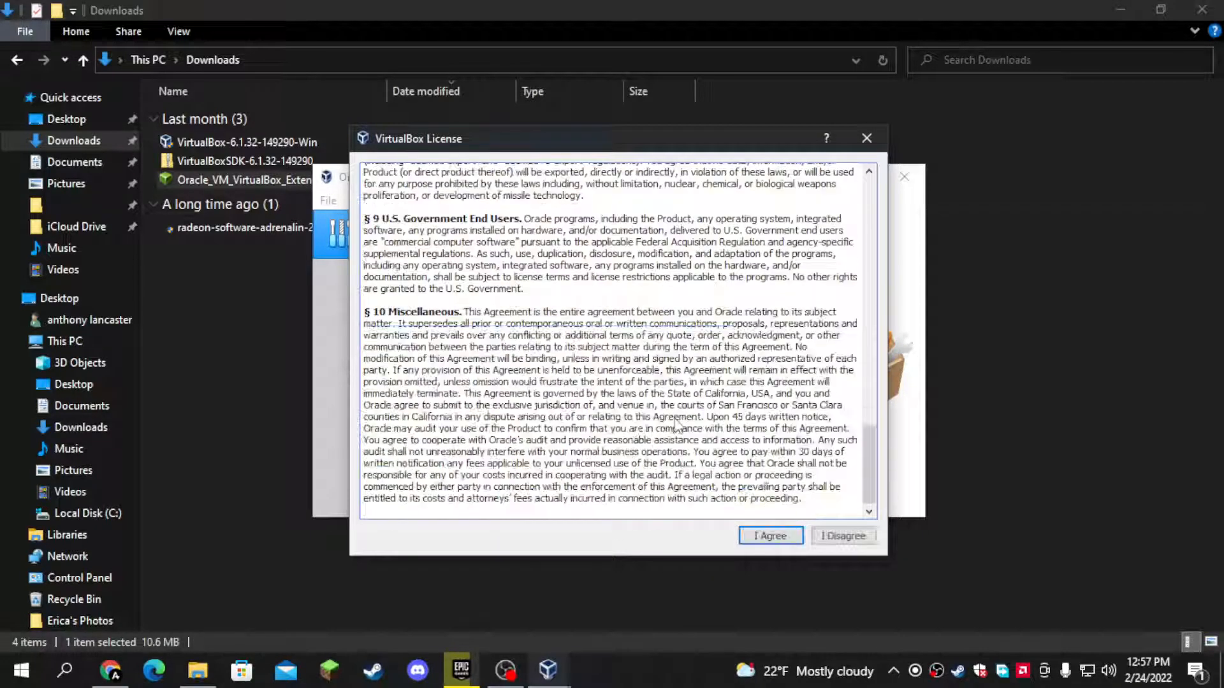
left_click(771, 536)
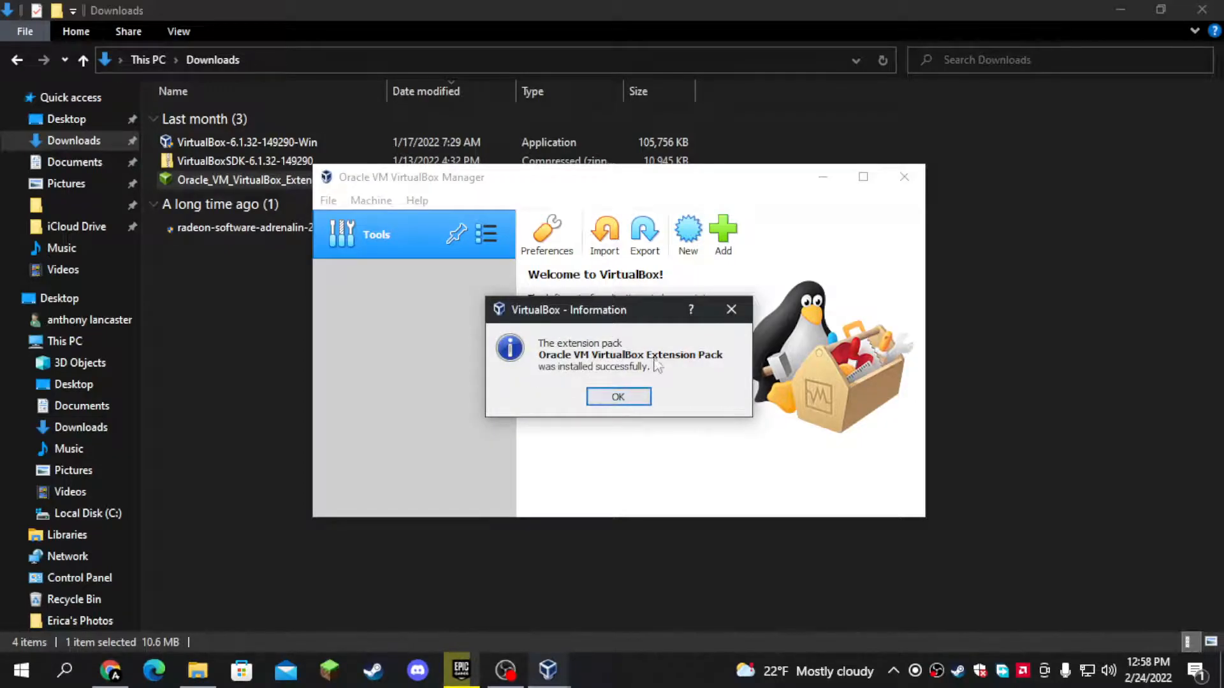
left_click(622, 395)
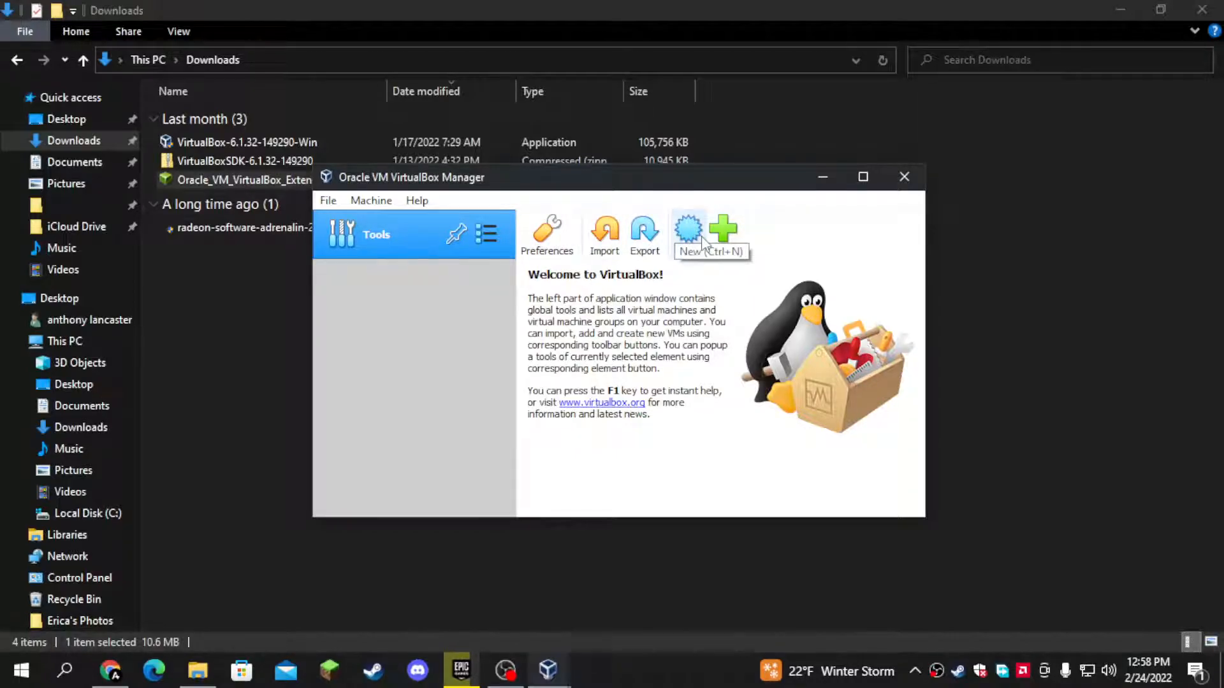
left_click(328, 200)
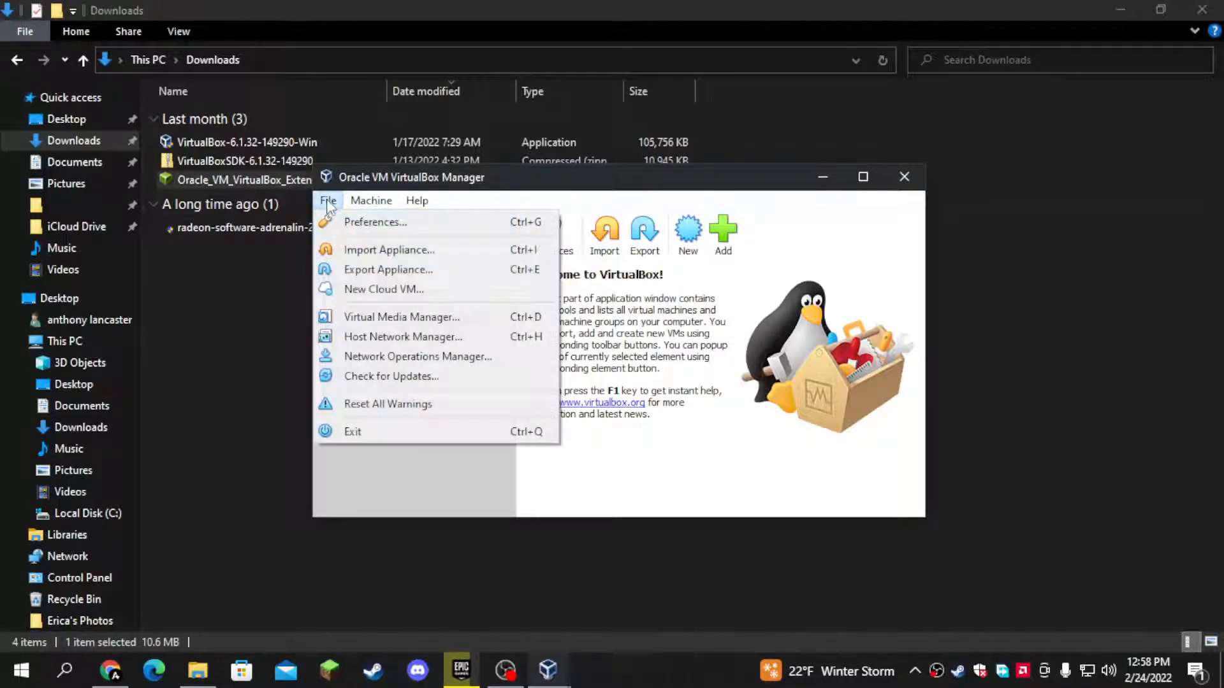
left_click(429, 479)
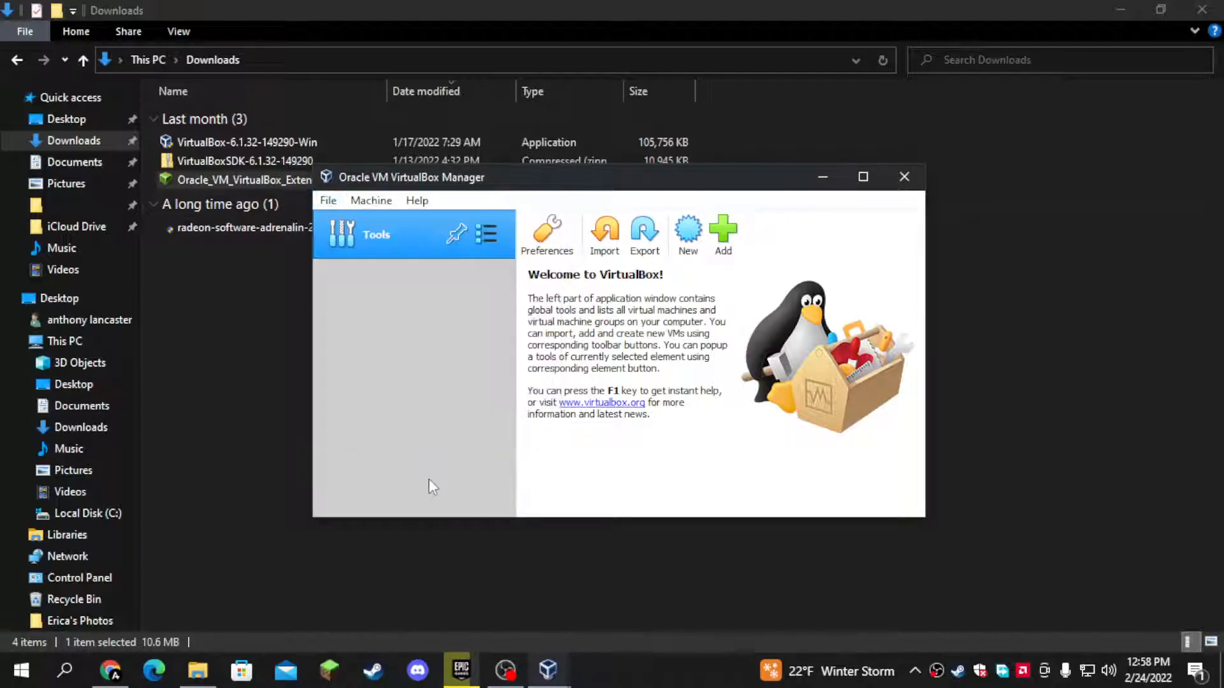
left_click(388, 204)
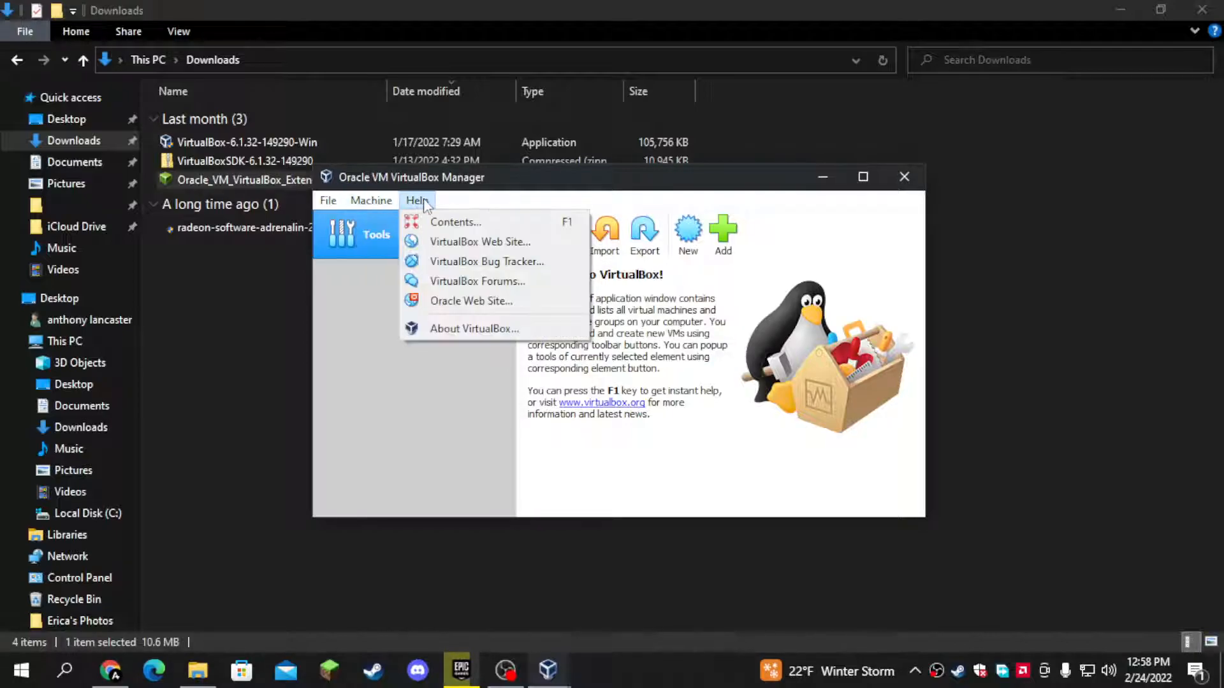
left_click(589, 198)
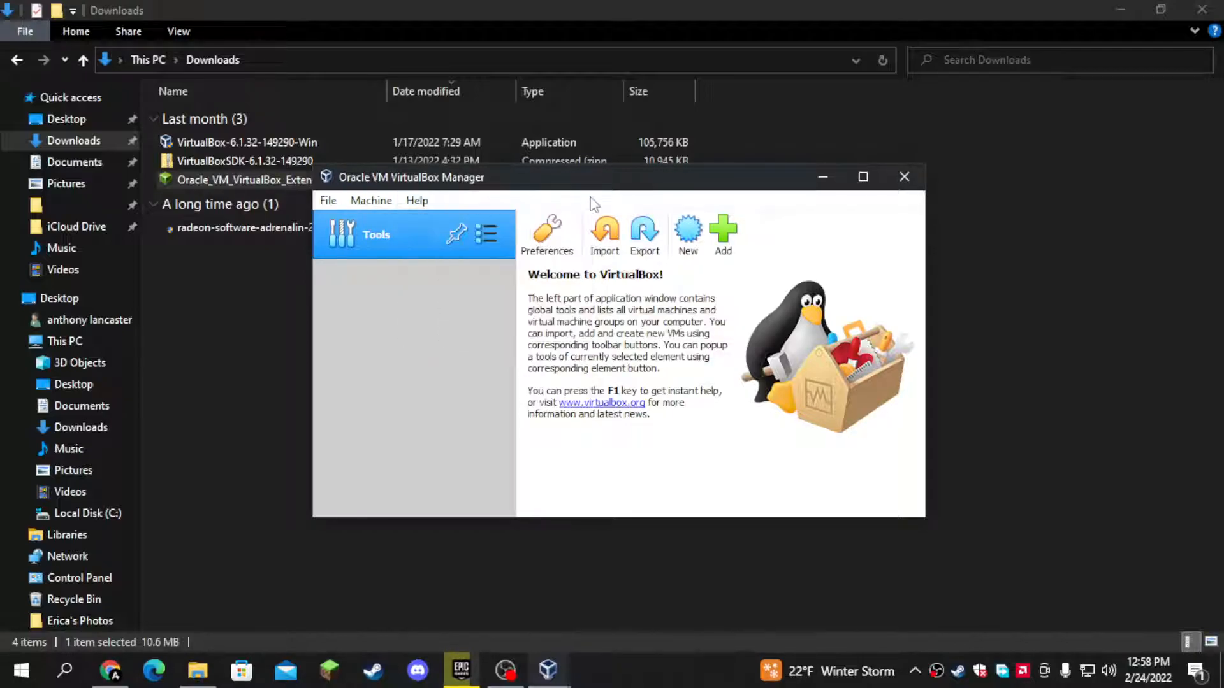
- Examine VirtualBox's General, Input and Update preferences and close them without saving any changes
left_click(538, 237)
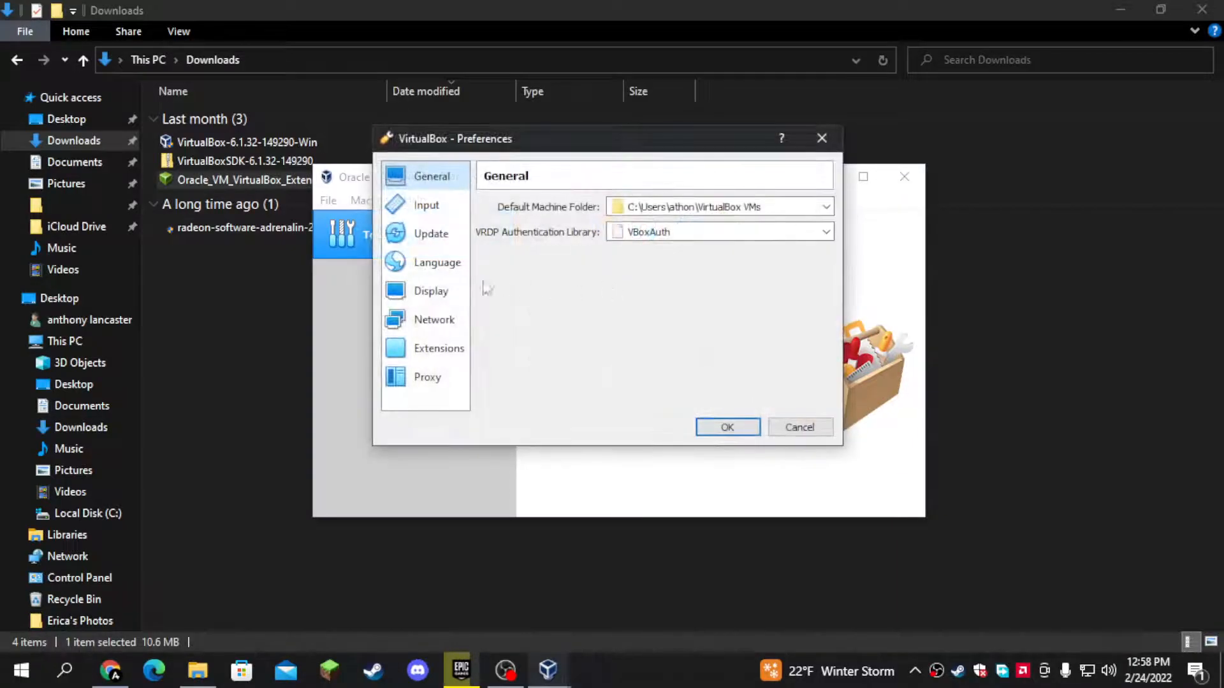
left_click(450, 207)
left_click(434, 236)
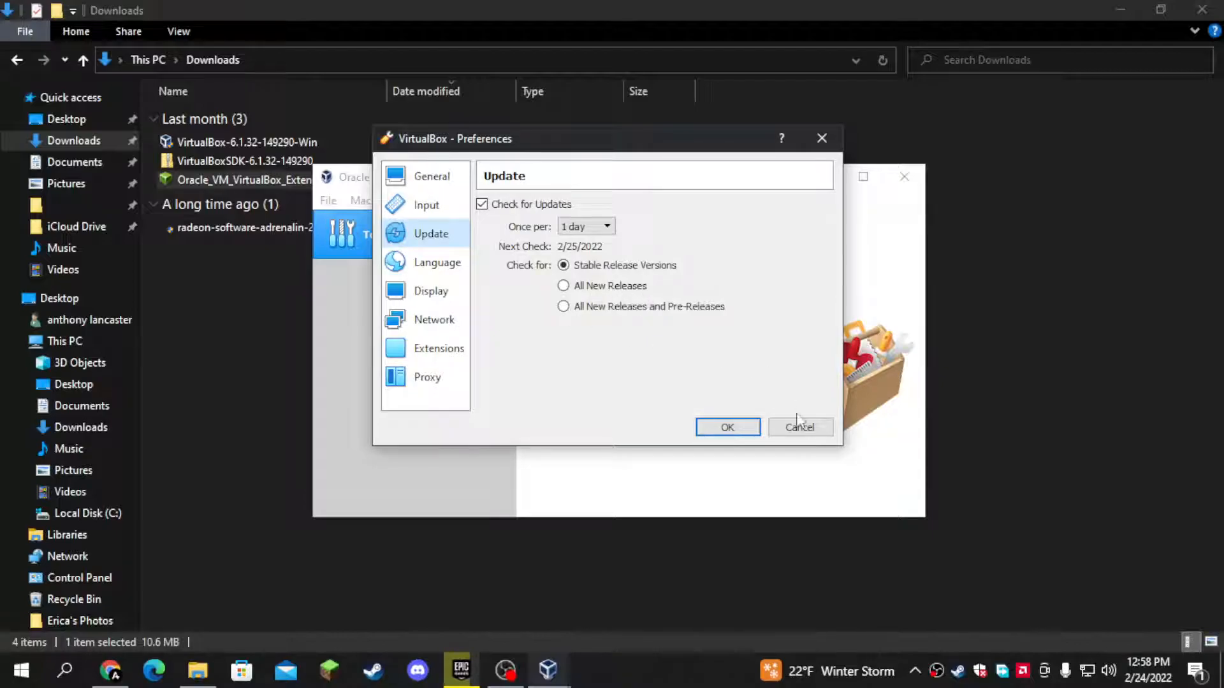
left_click(800, 427)
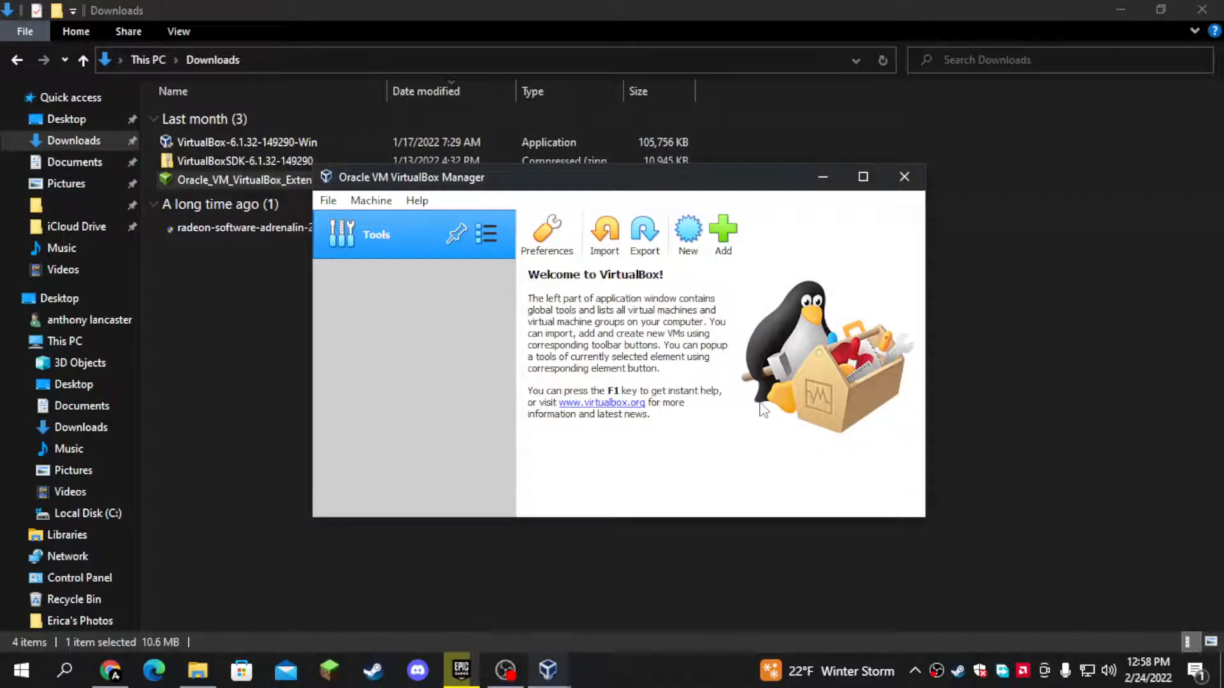